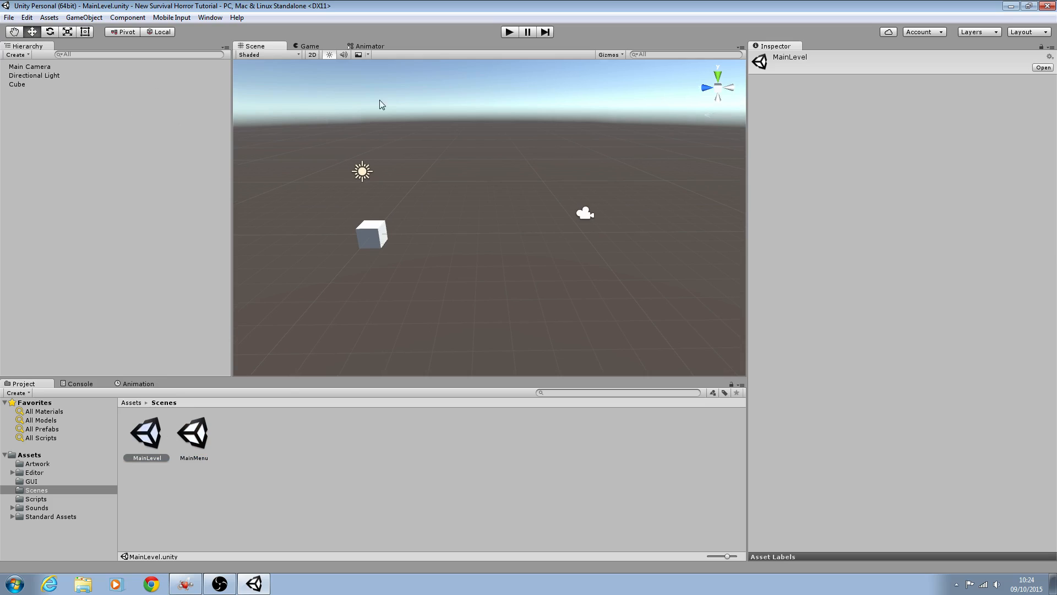
Step: Delete the Cube and the Main Camera from the MainLevel scene
{"action": "left_click", "coordinate": [22, 84]}
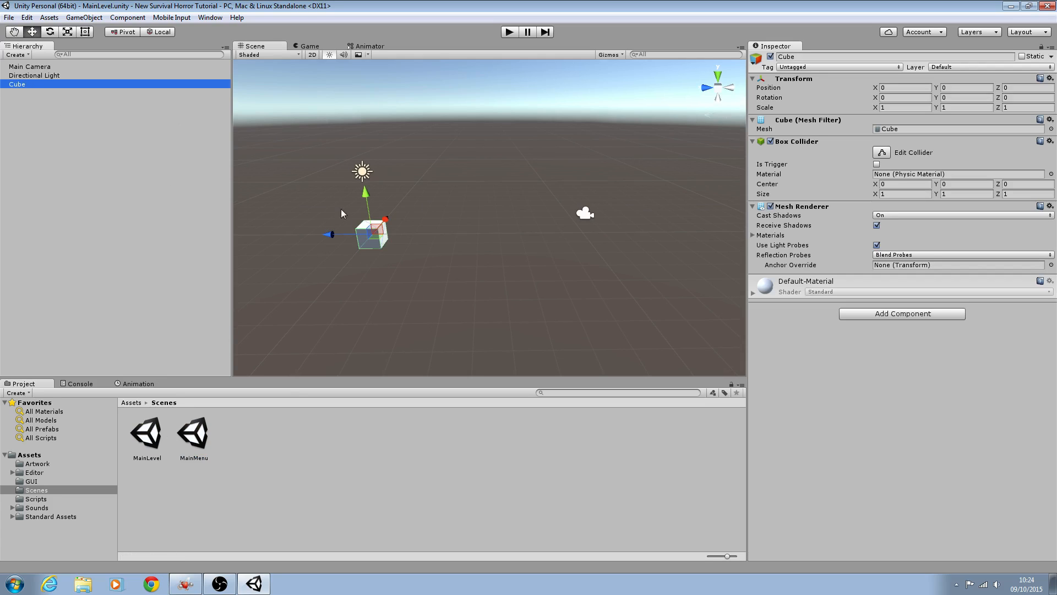
{"action": "right_click", "coordinate": [97, 85]}
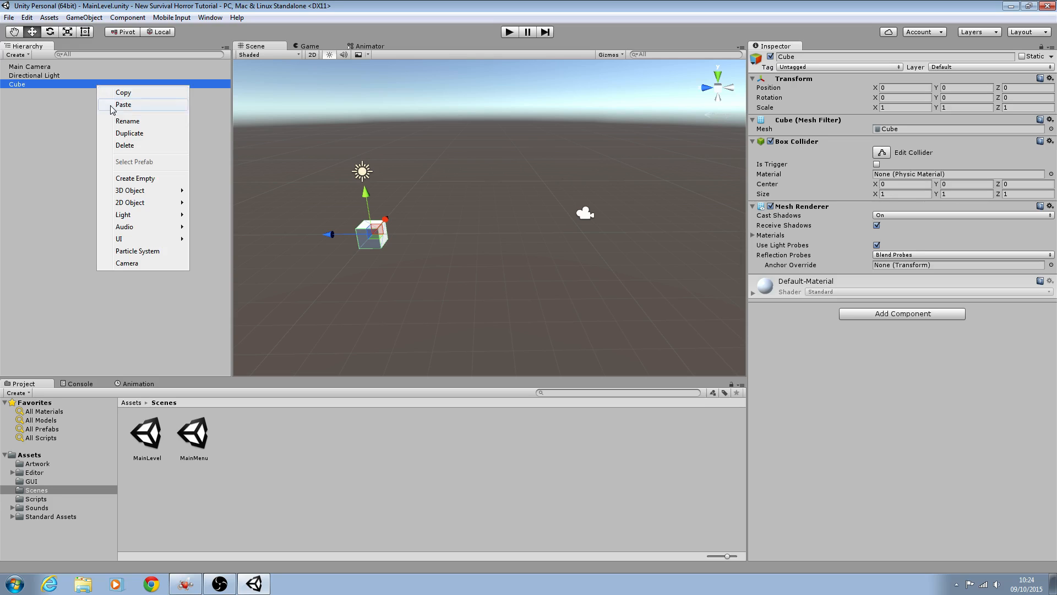
{"action": "left_click", "coordinate": [127, 145]}
{"action": "left_click", "coordinate": [38, 68]}
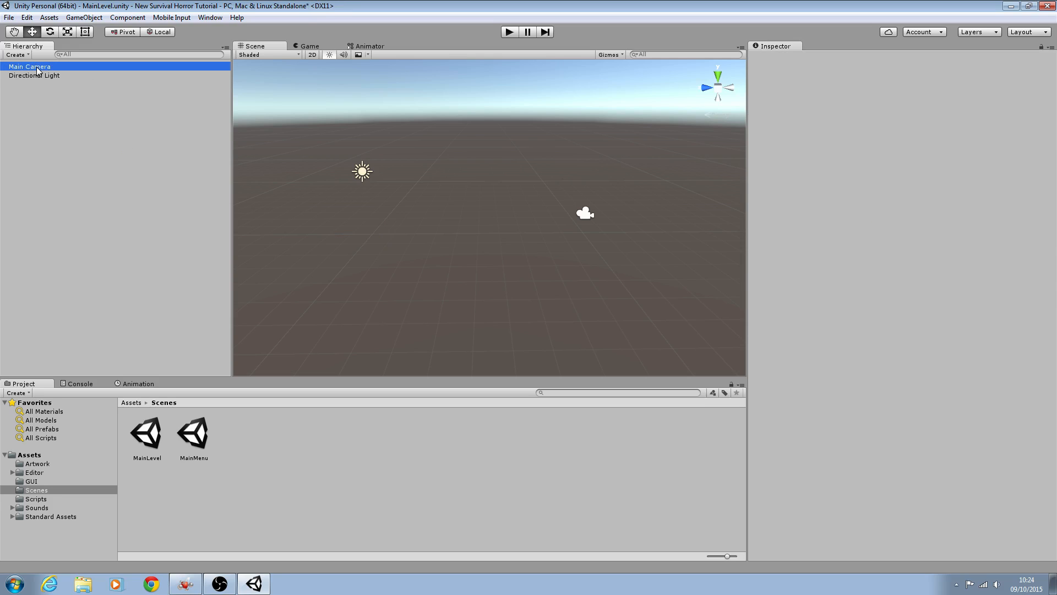
{"action": "right_click", "coordinate": [37, 67]}
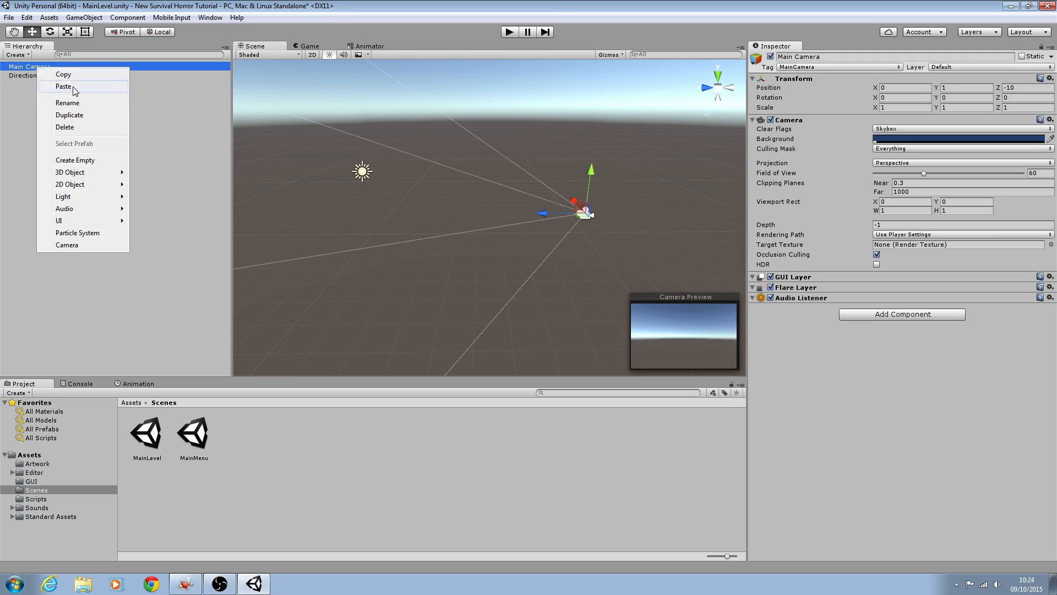
{"action": "left_click", "coordinate": [76, 128]}
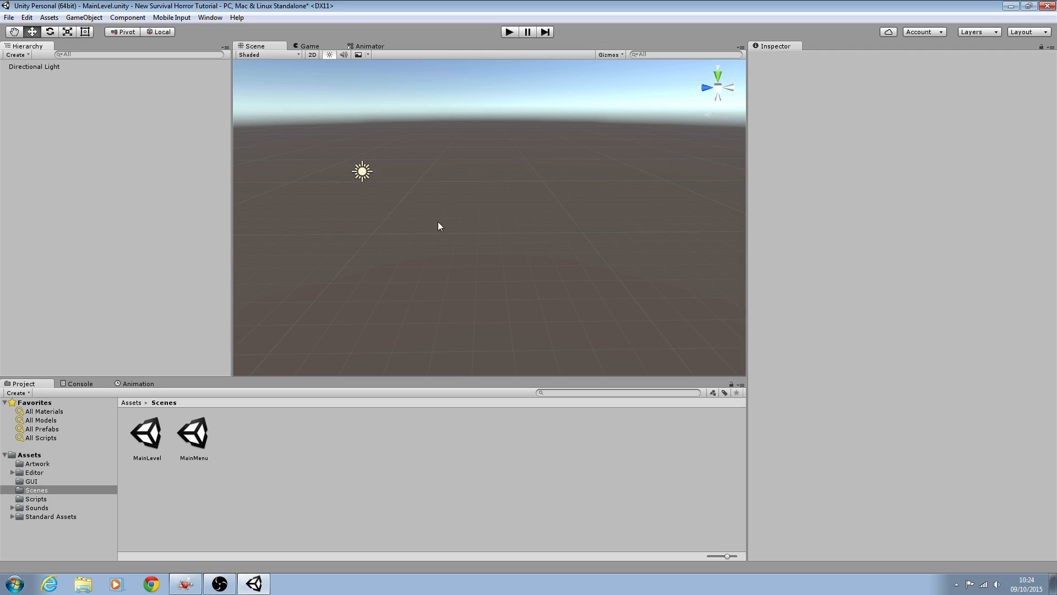
Step: Turn off automatic lightmap baking in the scene's Lighting settings and close the Lighting window
{"action": "right_click_drag", "start_coordinate": [474, 226], "coordinate": [228, 240]}
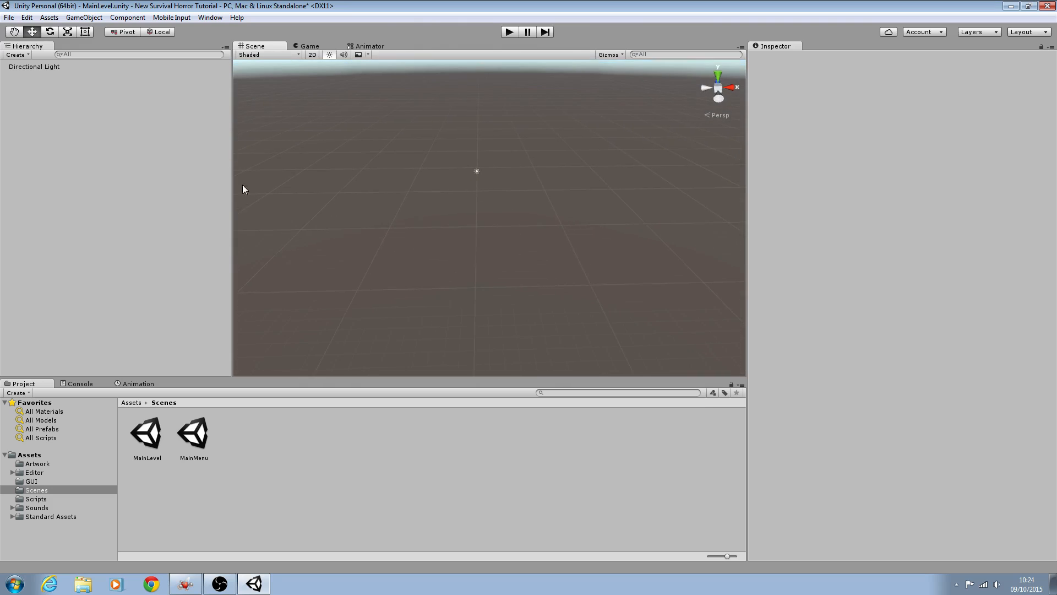
{"action": "left_click", "coordinate": [43, 70]}
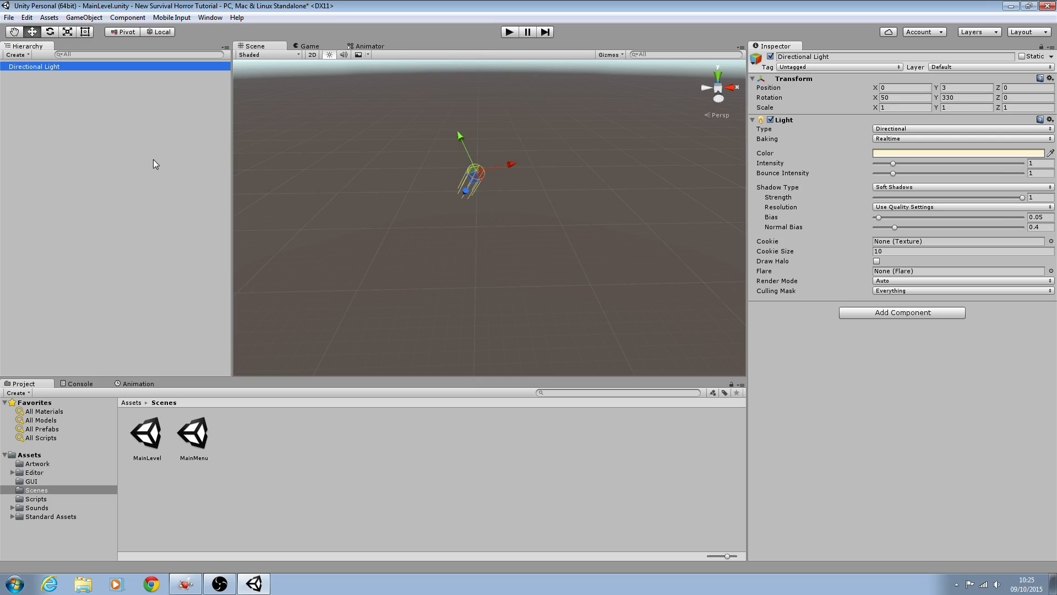
{"action": "right_click_drag", "start_coordinate": [276, 181], "coordinate": [332, 175]}
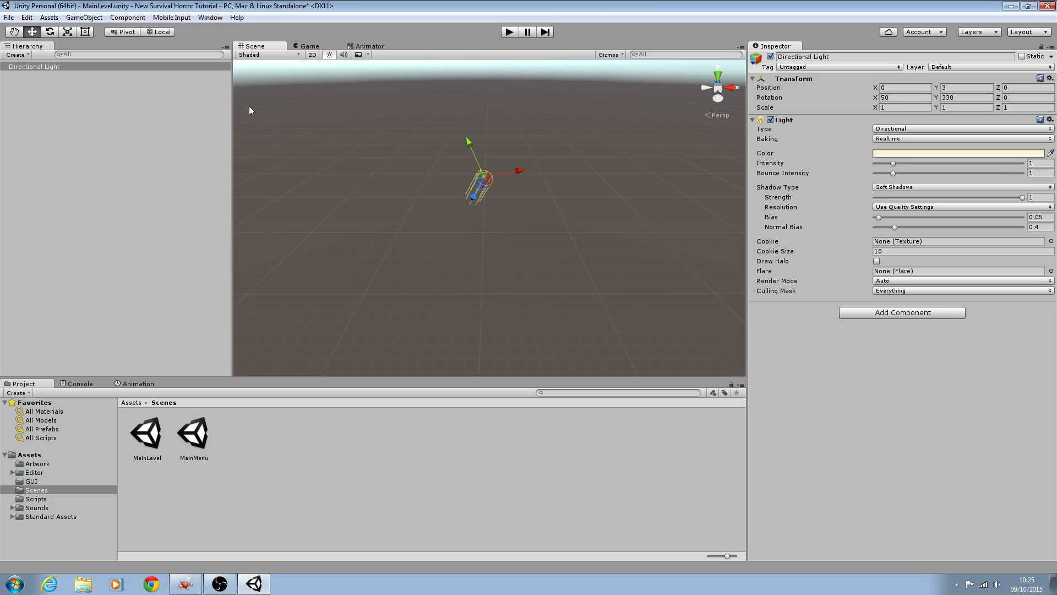
{"action": "left_click", "coordinate": [104, 68]}
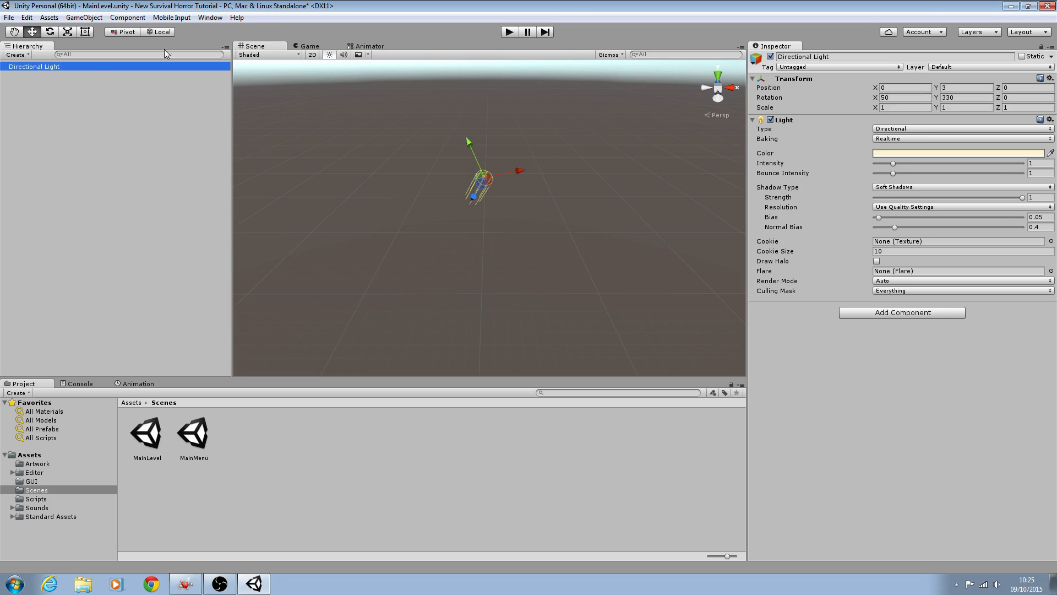
{"action": "left_click", "coordinate": [210, 17]}
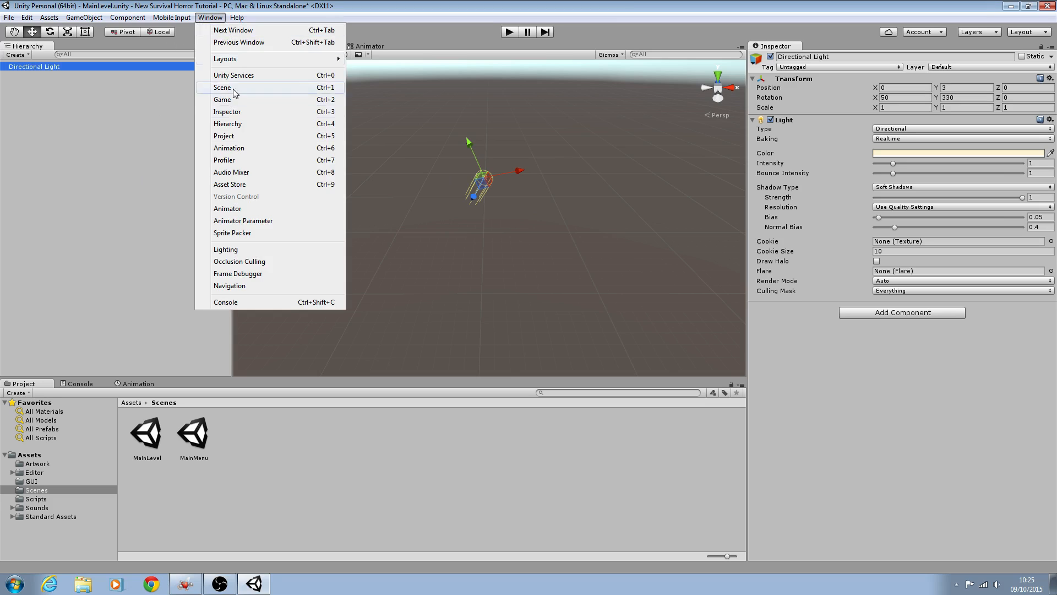
{"action": "left_click", "coordinate": [242, 252]}
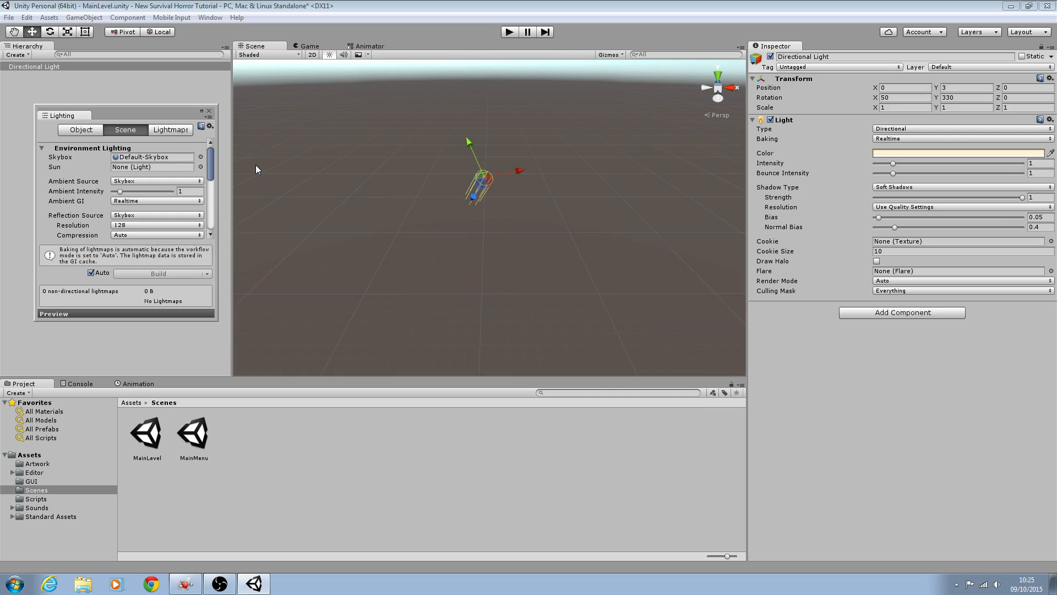
{"action": "left_click", "coordinate": [90, 272]}
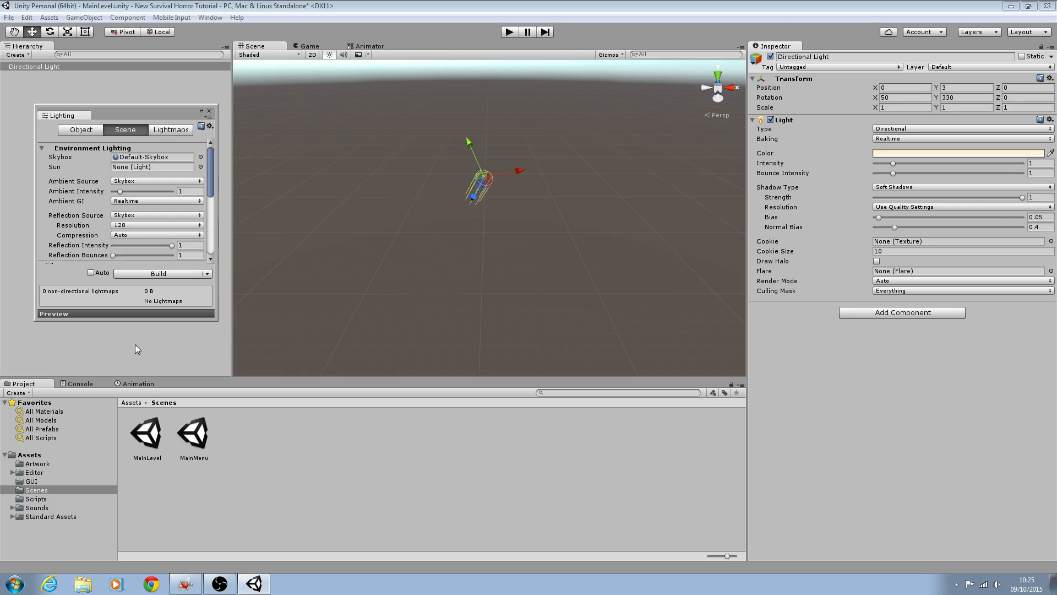
{"action": "left_click", "coordinate": [209, 111]}
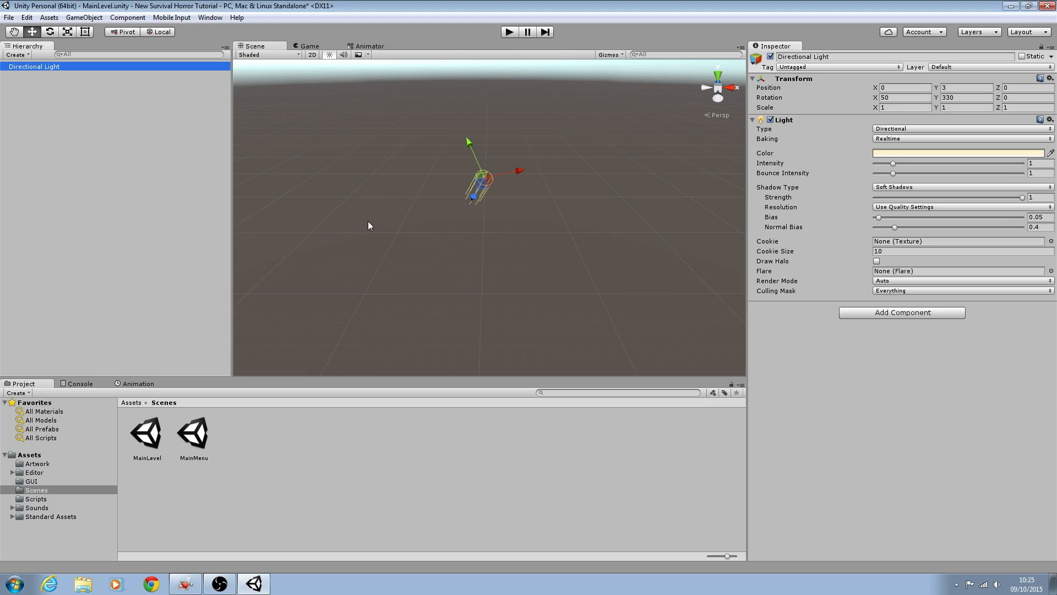
Step: Add a 3D Terrain object to the scene
{"action": "left_click", "coordinate": [91, 17]}
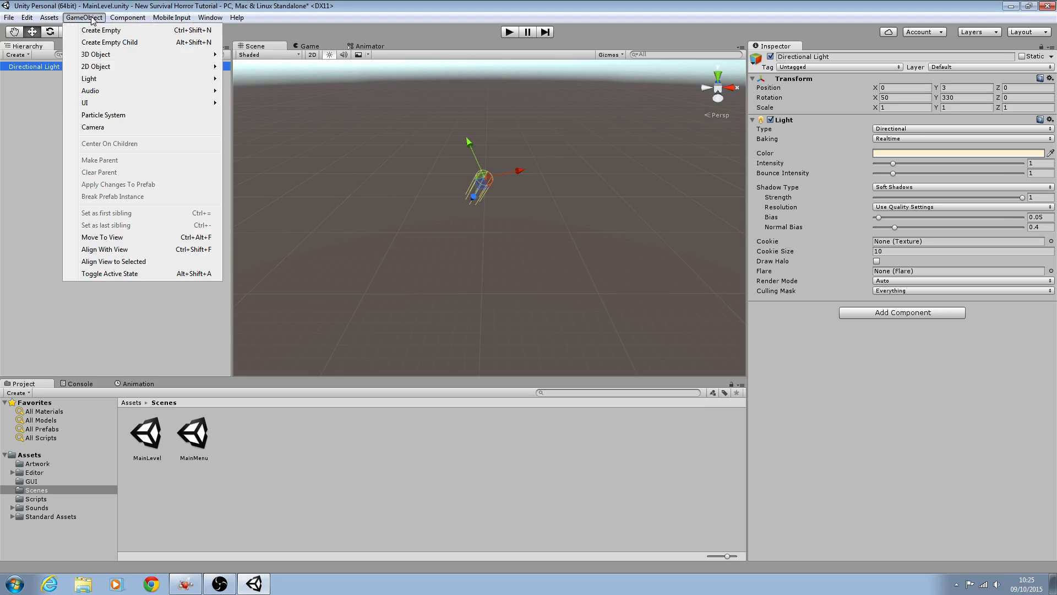
{"action": "mouse_move", "coordinate": [103, 54]}
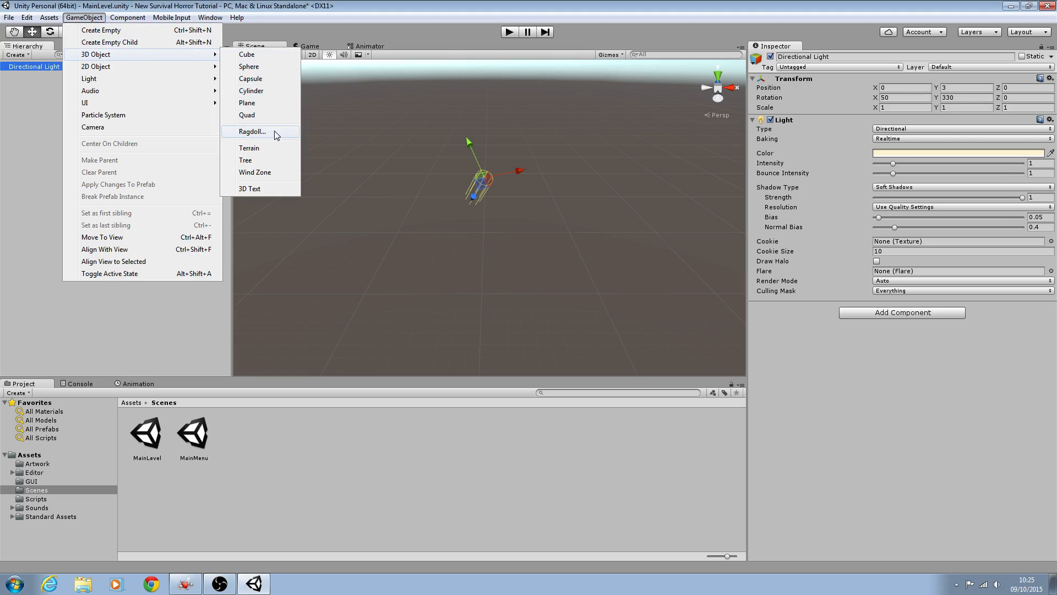
{"action": "left_click", "coordinate": [272, 144]}
{"action": "left_click_drag", "start_coordinate": [497, 238], "coordinate": [499, 240], "text": "alt"}
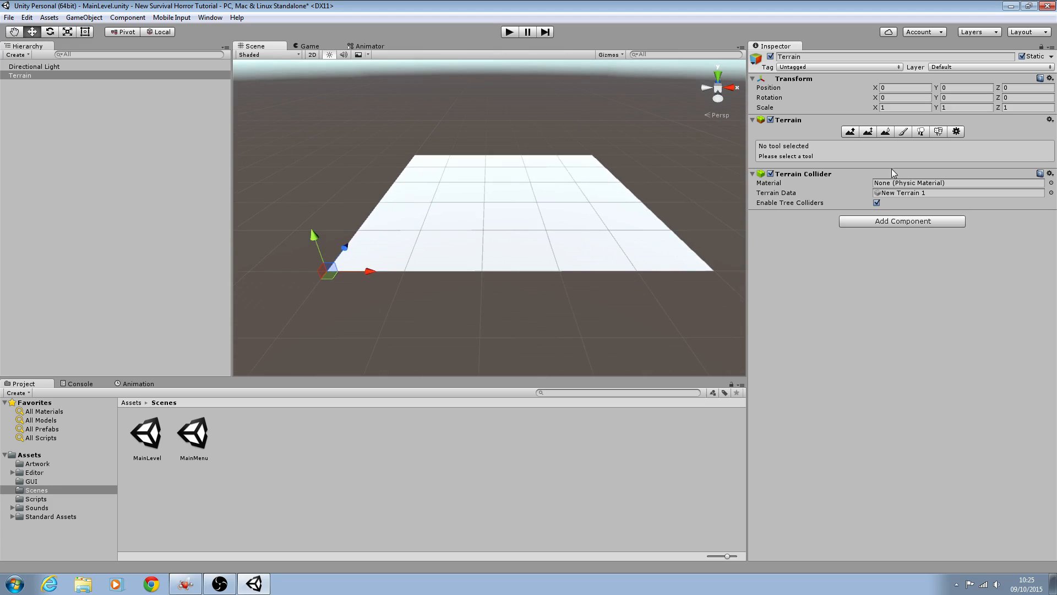
Step: Set both the Terrain Width and Terrain Length to 1000 in the terrain's resolution settings
{"action": "left_click", "coordinate": [956, 132]}
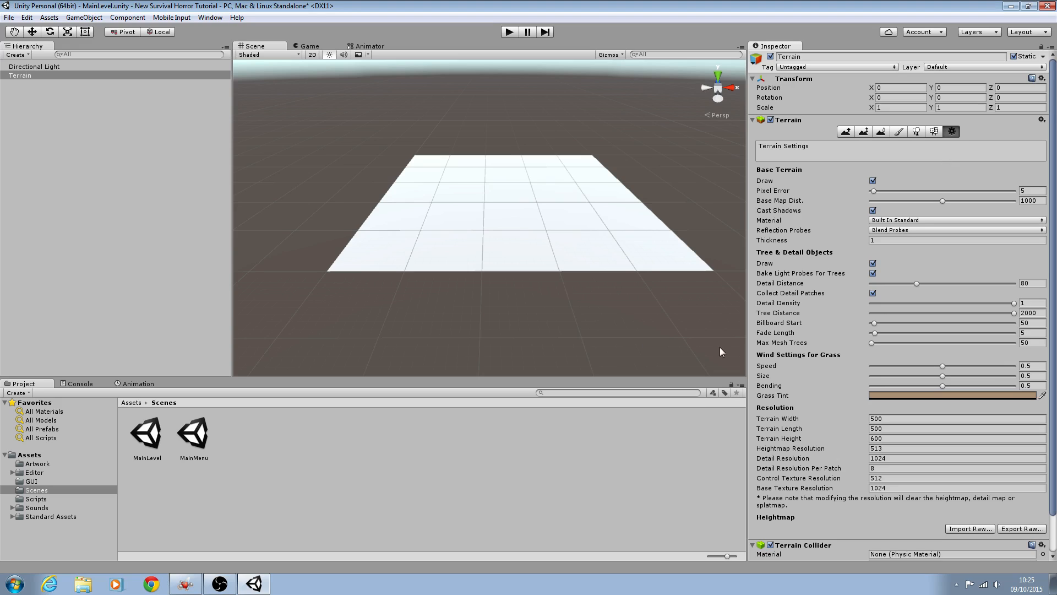
{"action": "left_click", "coordinate": [879, 418]}
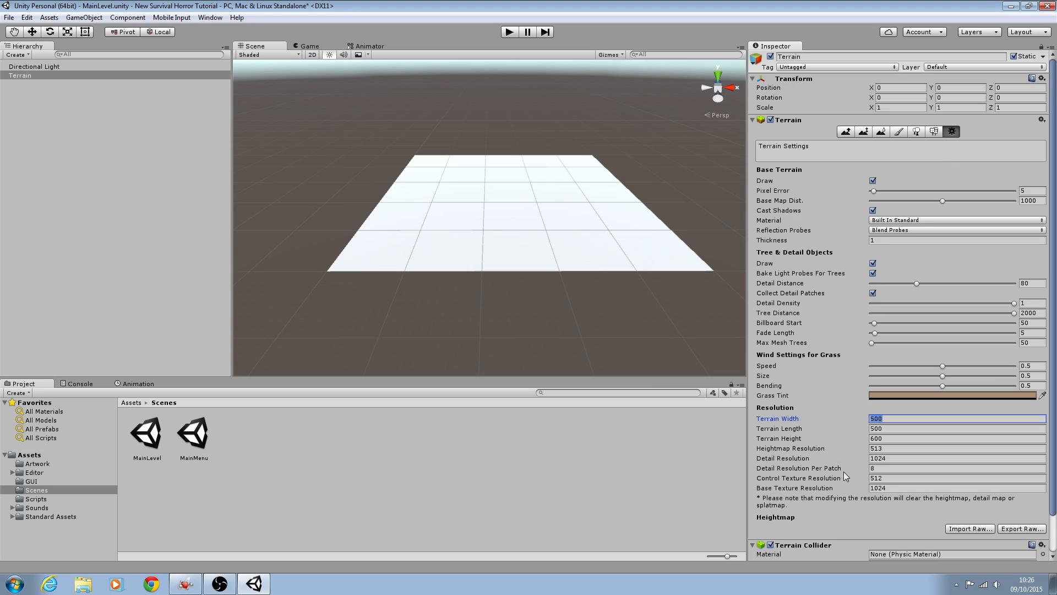
{"action": "key", "text": "Tab"}
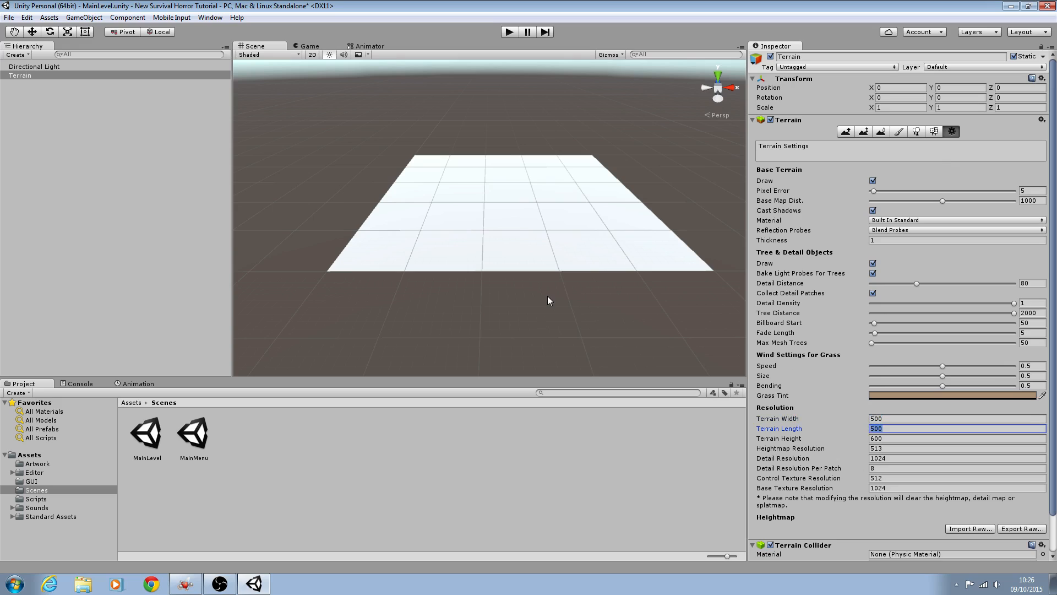
{"action": "left_click_drag", "start_coordinate": [598, 302], "coordinate": [604, 312], "text": "alt"}
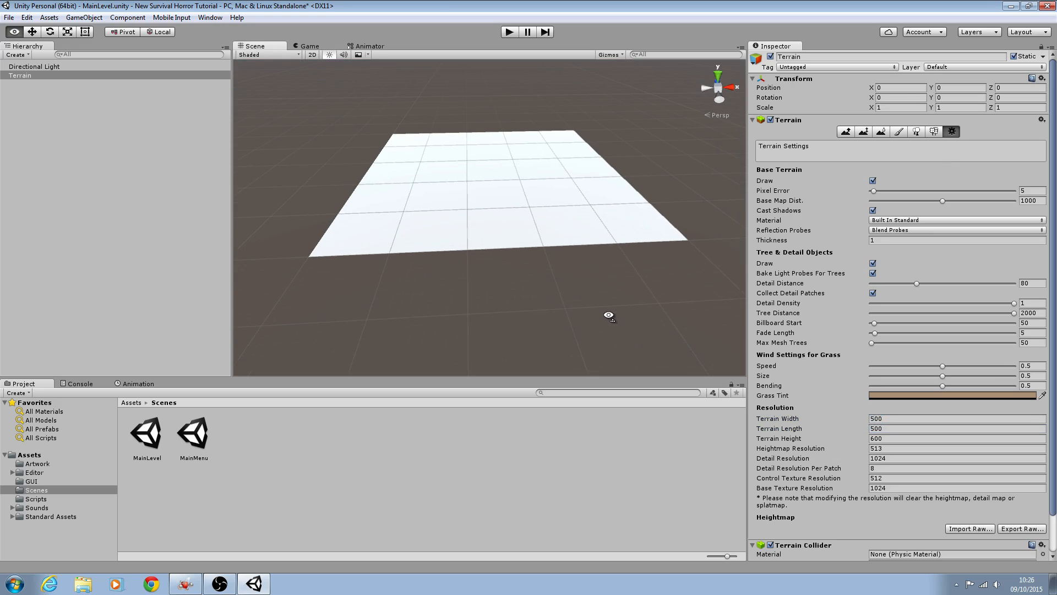
{"action": "left_click_drag", "start_coordinate": [448, 147], "coordinate": [515, 172], "text": "alt"}
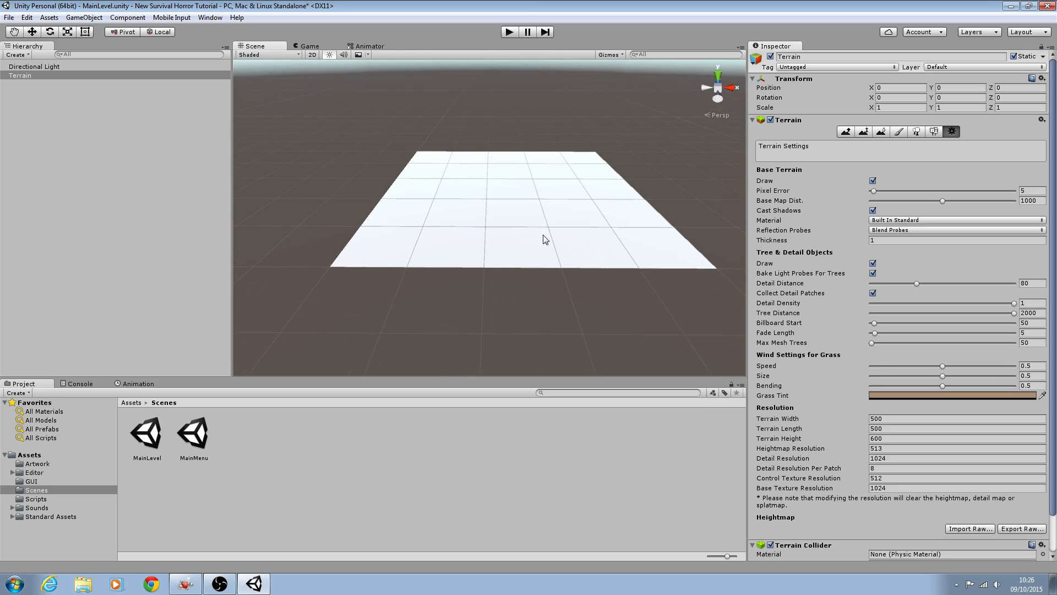
{"action": "right_click_drag", "start_coordinate": [540, 239], "coordinate": [543, 248]}
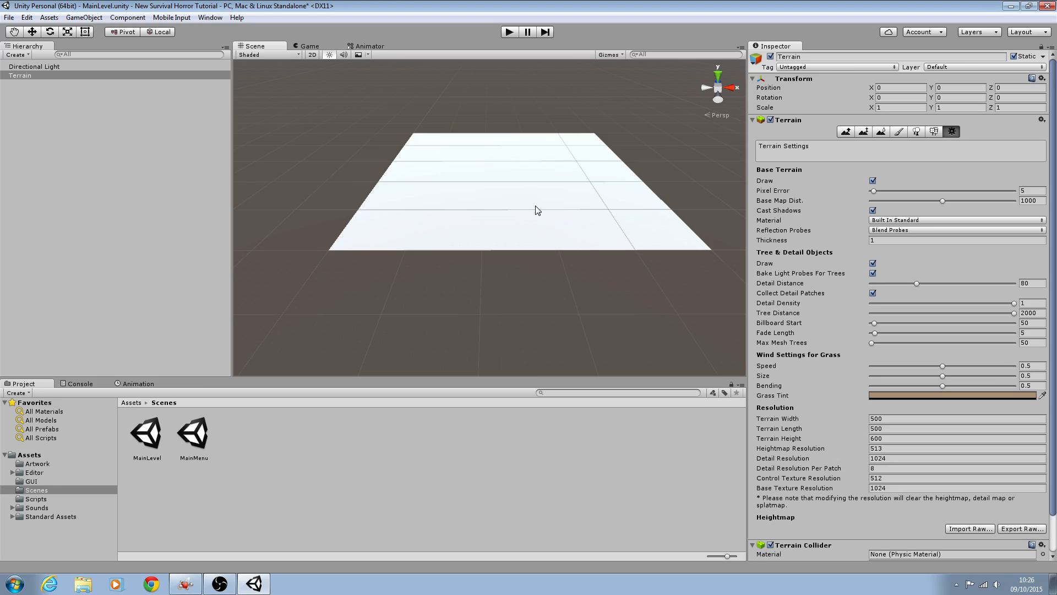
{"action": "left_click", "coordinate": [887, 418]}
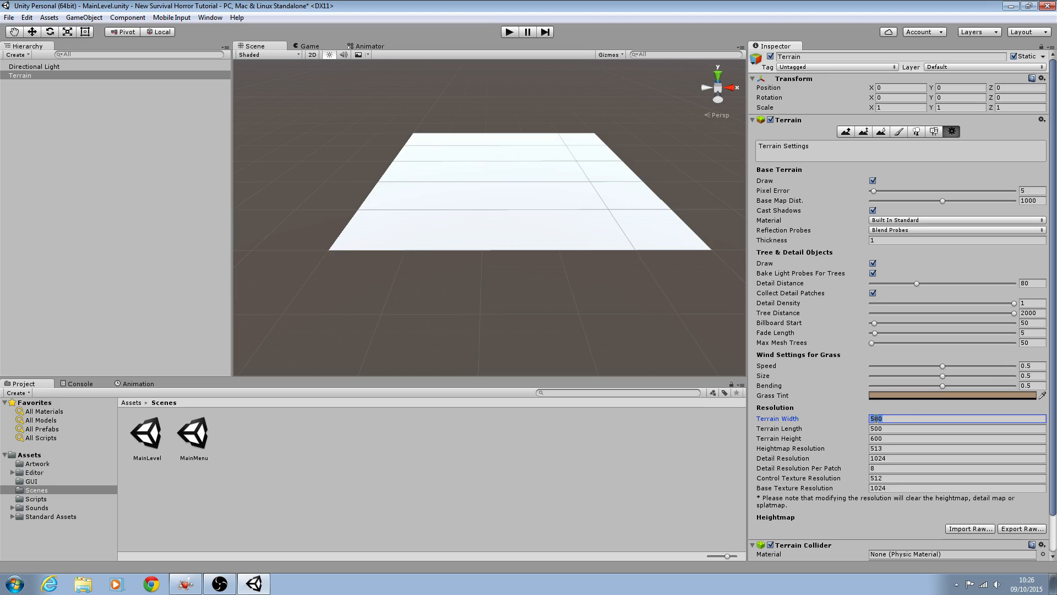
{"action": "right_click_drag", "start_coordinate": [637, 297], "coordinate": [639, 306]}
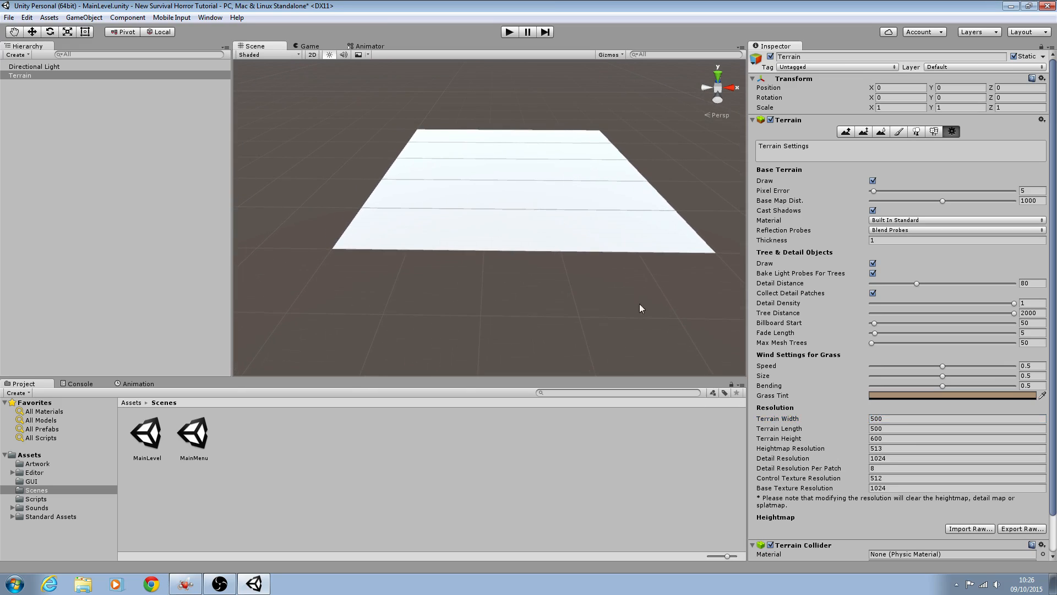
{"action": "left_click", "coordinate": [890, 418]}
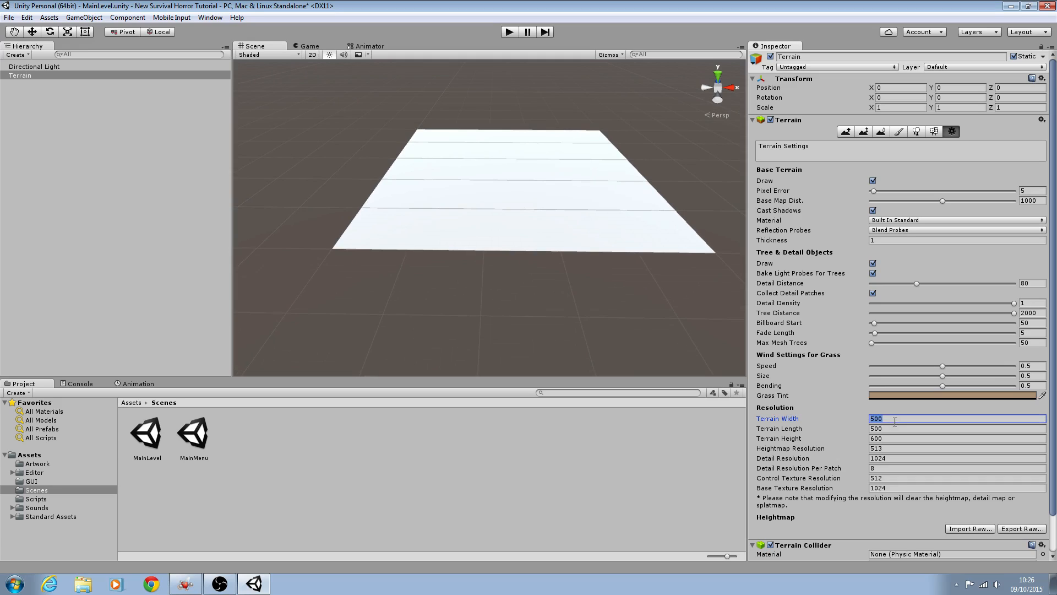
{"action": "type", "text": "1000"}
{"action": "left_click", "coordinate": [896, 426]}
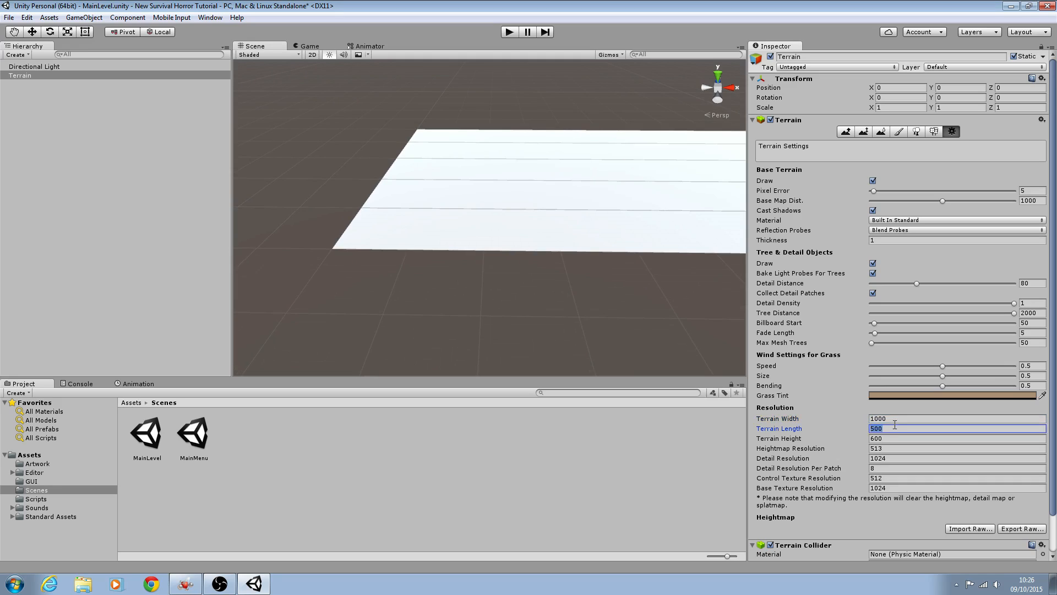
{"action": "type", "text": "1000"}
{"action": "key", "text": "Return"}
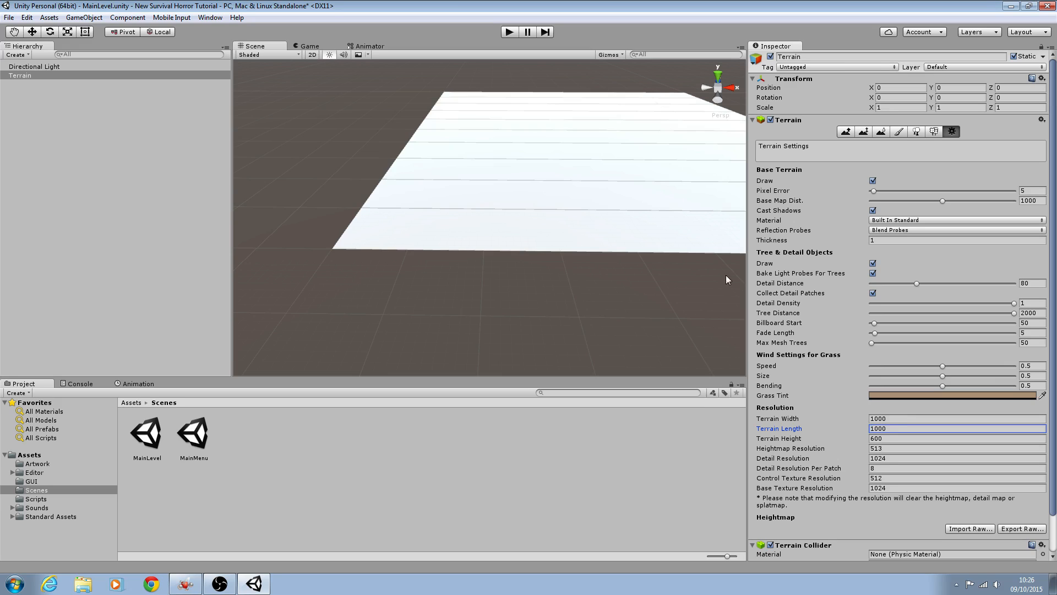
{"action": "right_click_drag", "start_coordinate": [693, 278], "coordinate": [702, 235]}
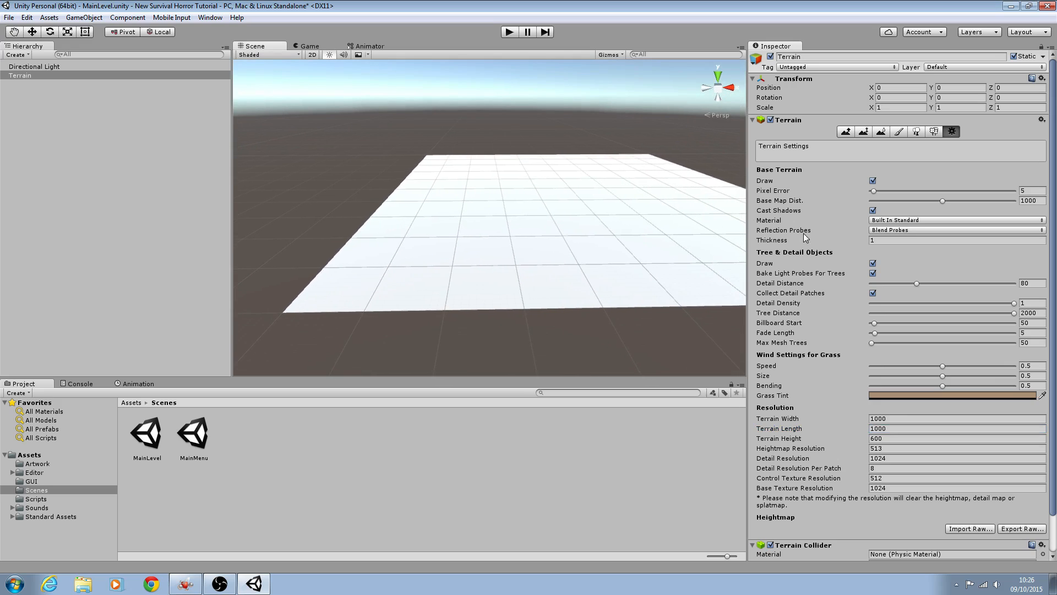
Step: Open the project's Standard Assets folder and look over the asset packages available for import
{"action": "left_click", "coordinate": [50, 516]}
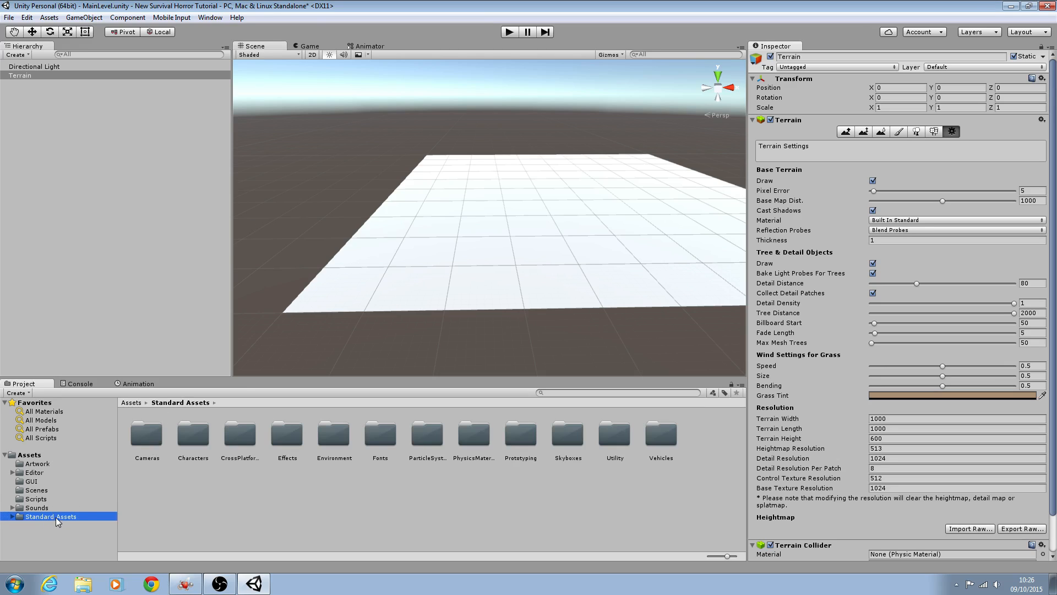
{"action": "left_click", "coordinate": [49, 17]}
{"action": "mouse_move", "coordinate": [93, 97]}
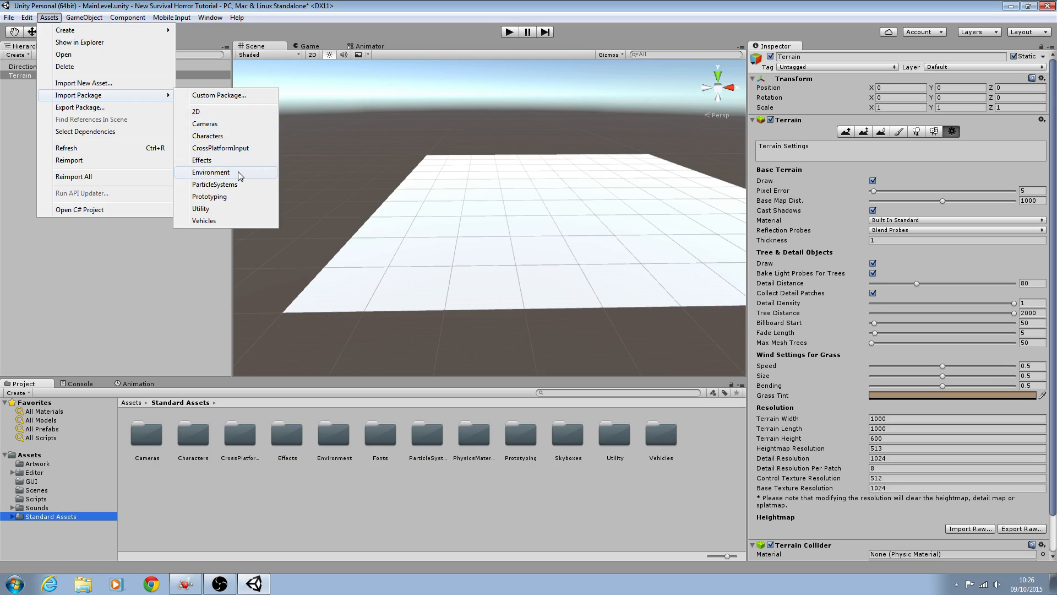
{"action": "left_click", "coordinate": [229, 534]}
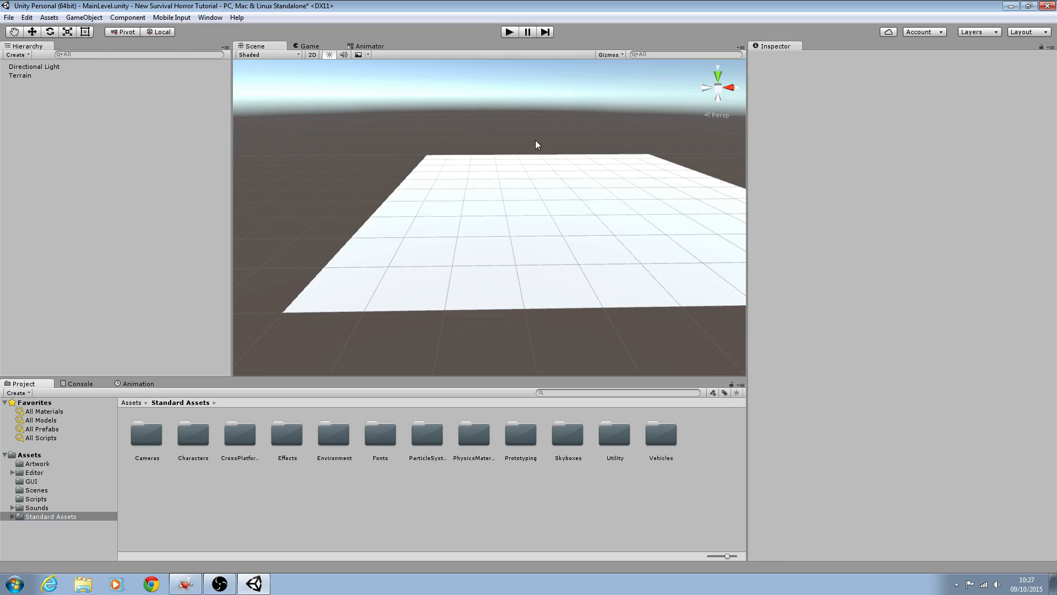
Step: Place the FPSController prefab from the FirstPersonCharacter Prefabs folder onto the terrain, at about X 398, Y 0, Z 203
{"action": "right_click_drag", "start_coordinate": [535, 144], "coordinate": [510, 197]}
{"action": "double_click", "coordinate": [197, 448]}
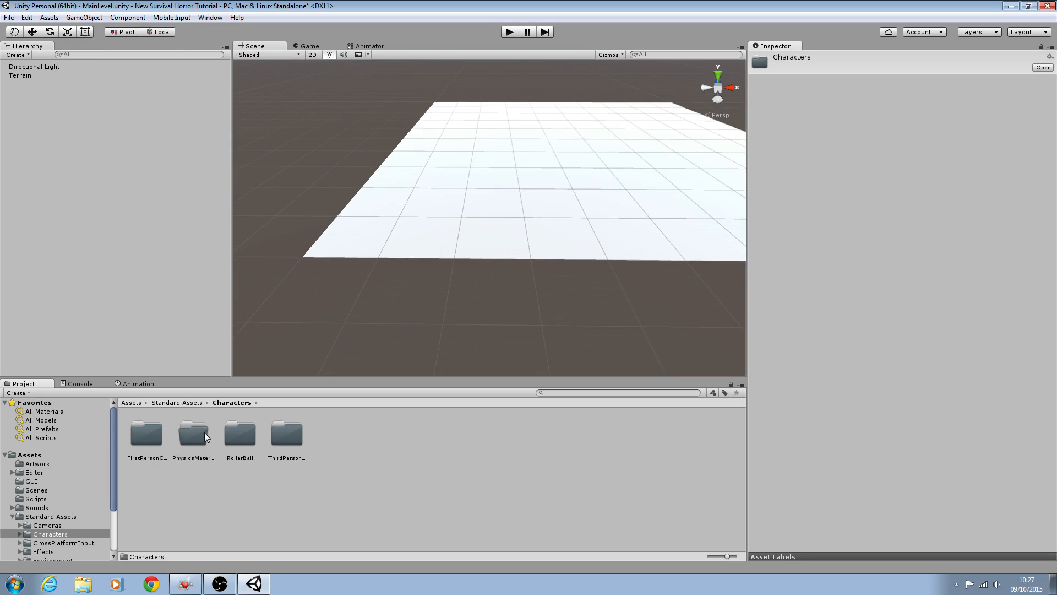
{"action": "double_click", "coordinate": [156, 442]}
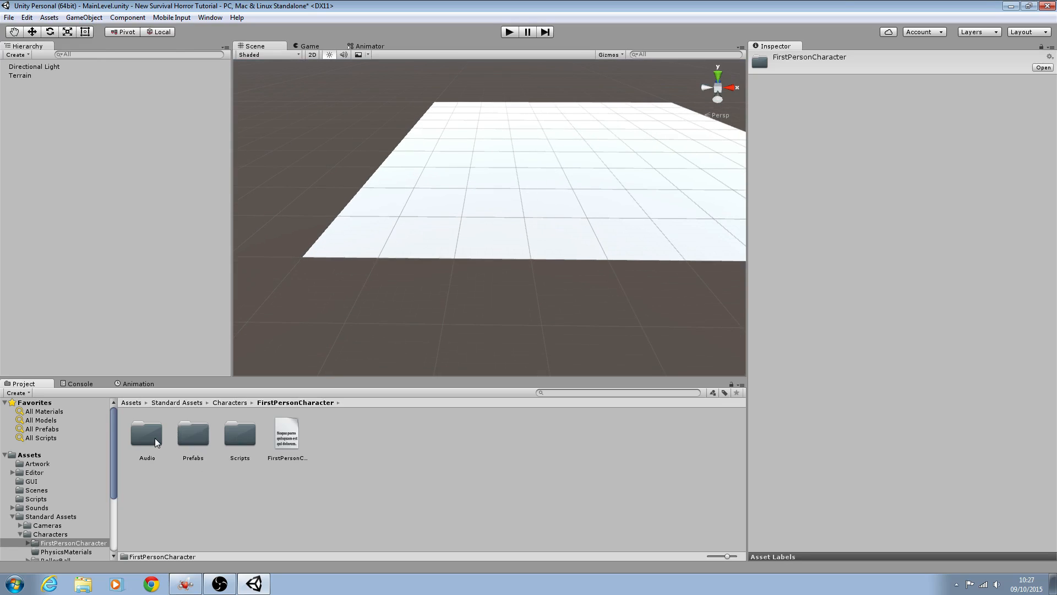
{"action": "double_click", "coordinate": [196, 437]}
{"action": "left_click_drag", "start_coordinate": [153, 440], "coordinate": [571, 193]}
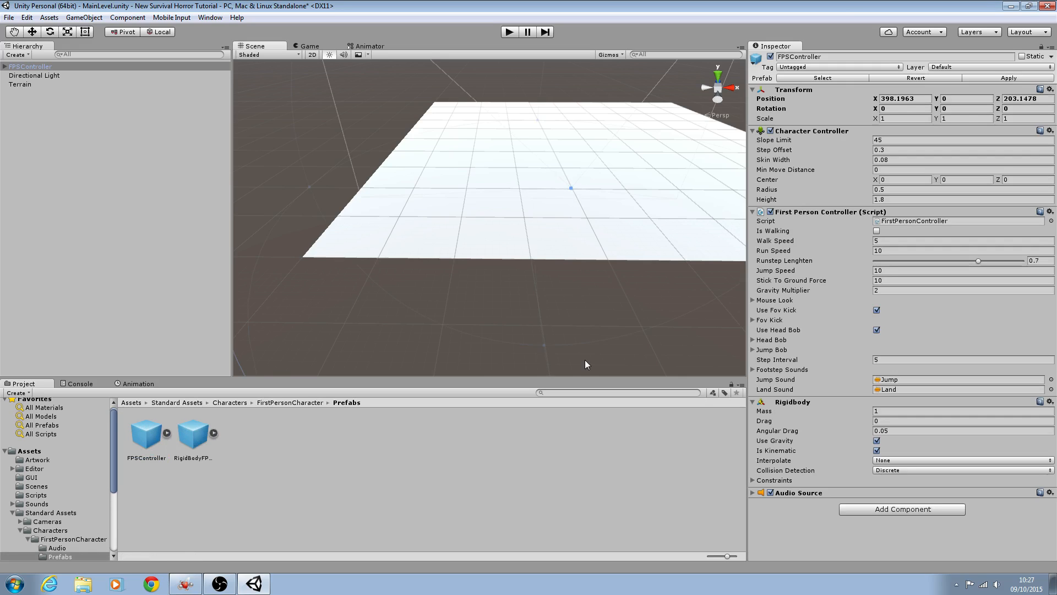
{"action": "key", "text": "f"}
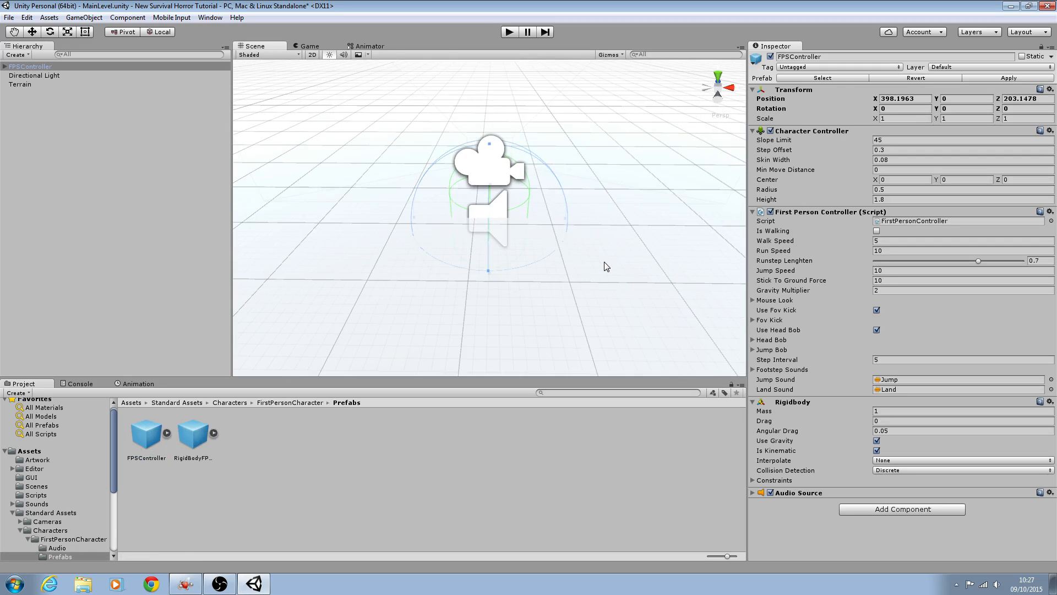
Step: Raise the FPSController along the Y axis to a position of about 1 so it stands above the terrain surface
{"action": "left_click_drag", "start_coordinate": [607, 264], "coordinate": [595, 226], "text": "alt"}
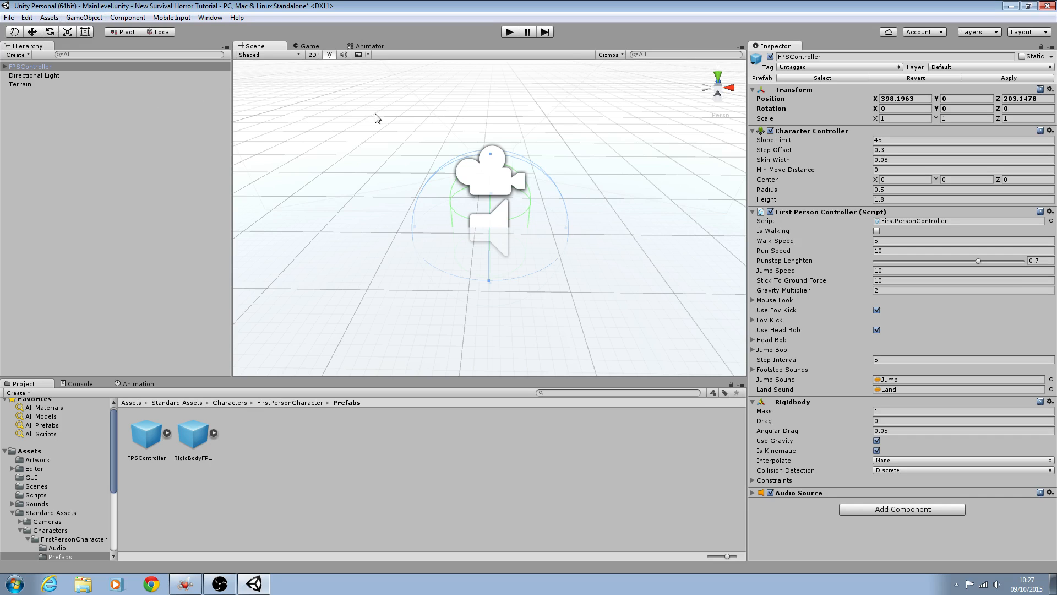
{"action": "left_click_drag", "start_coordinate": [378, 116], "coordinate": [380, 91], "text": "alt"}
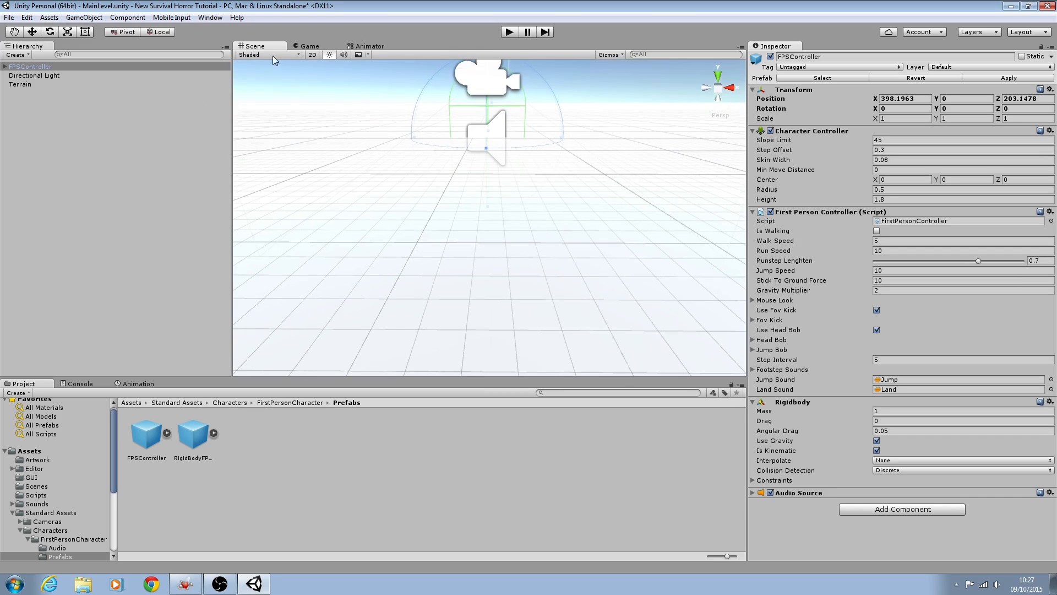
{"action": "left_click", "coordinate": [32, 32]}
{"action": "left_click_drag", "start_coordinate": [461, 154], "coordinate": [465, 155], "text": "alt"}
{"action": "right_click_drag", "start_coordinate": [465, 154], "coordinate": [464, 155]}
{"action": "key", "text": "e"}
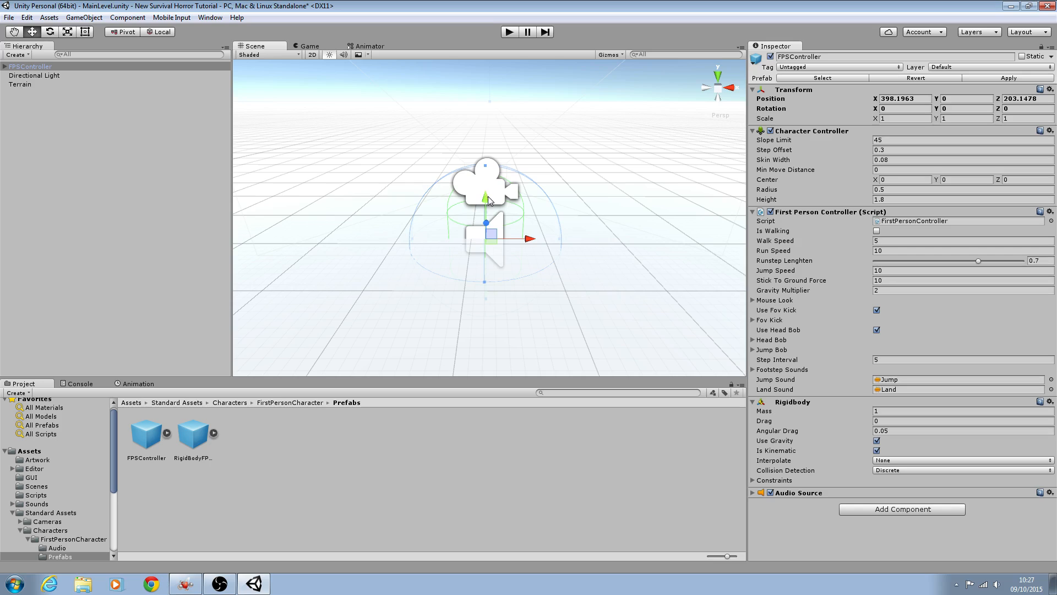
{"action": "left_click_drag", "start_coordinate": [486, 201], "coordinate": [493, 140]}
Step: Play-test the level by walking the first-person controller forward across the terrain, and stop play mode
{"action": "left_click", "coordinate": [509, 31]}
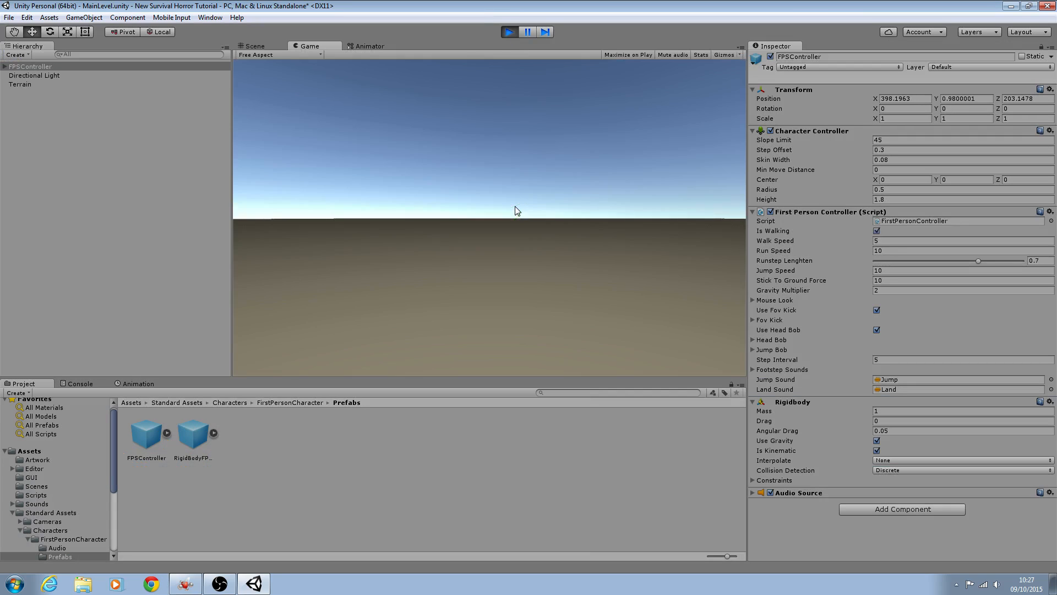
{"action": "key", "text": "w"}
{"action": "key", "text": "w"}
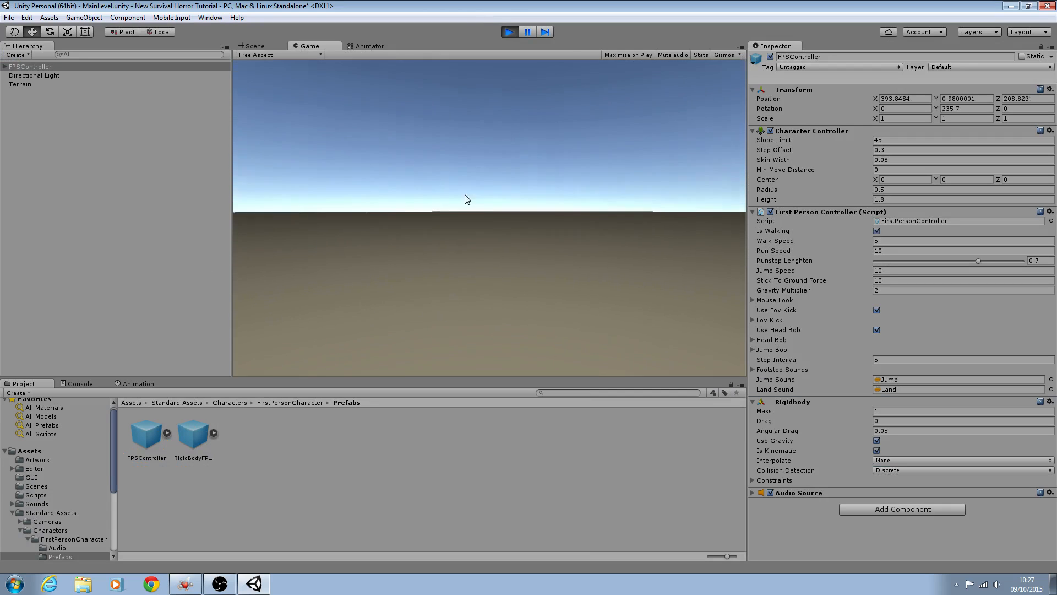
{"action": "key", "text": "w"}
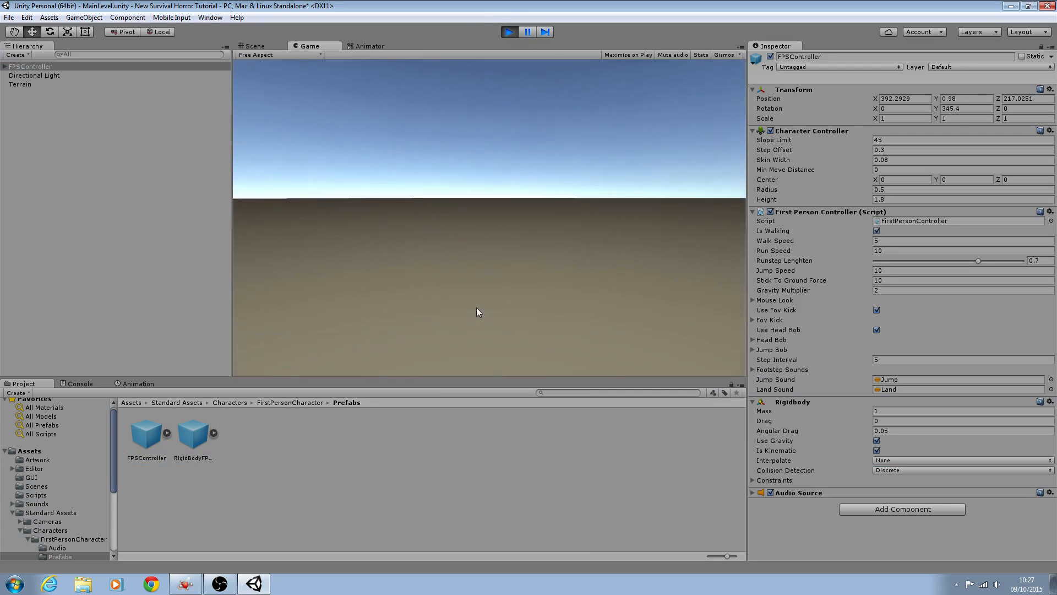
{"action": "left_click", "coordinate": [509, 32]}
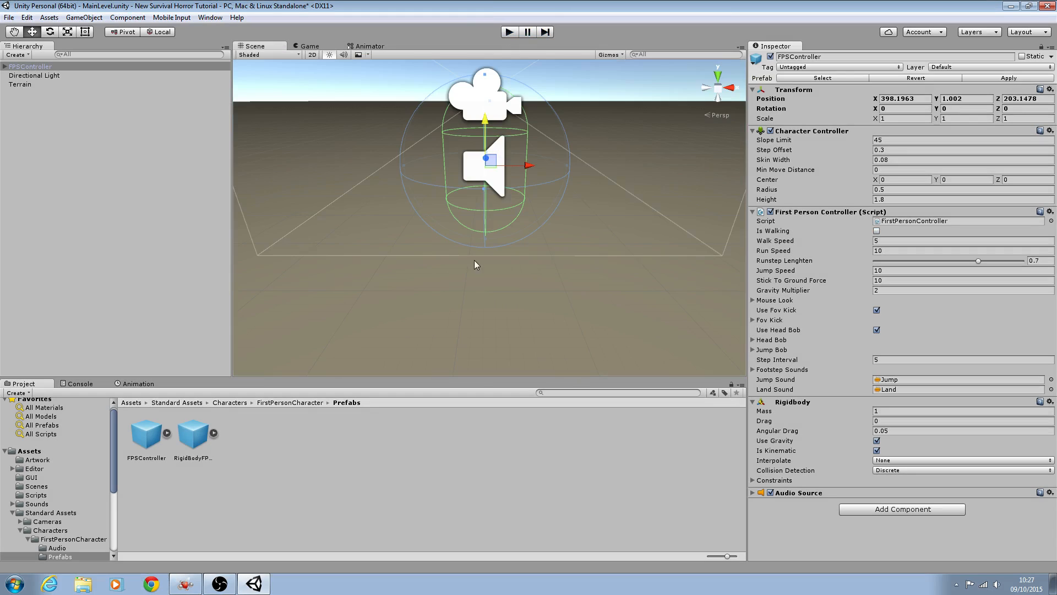
Step: Open the Add Terrain Texture dialog for the Terrain's Paint Texture tool
{"action": "left_click_drag", "start_coordinate": [472, 288], "coordinate": [475, 246], "text": "alt"}
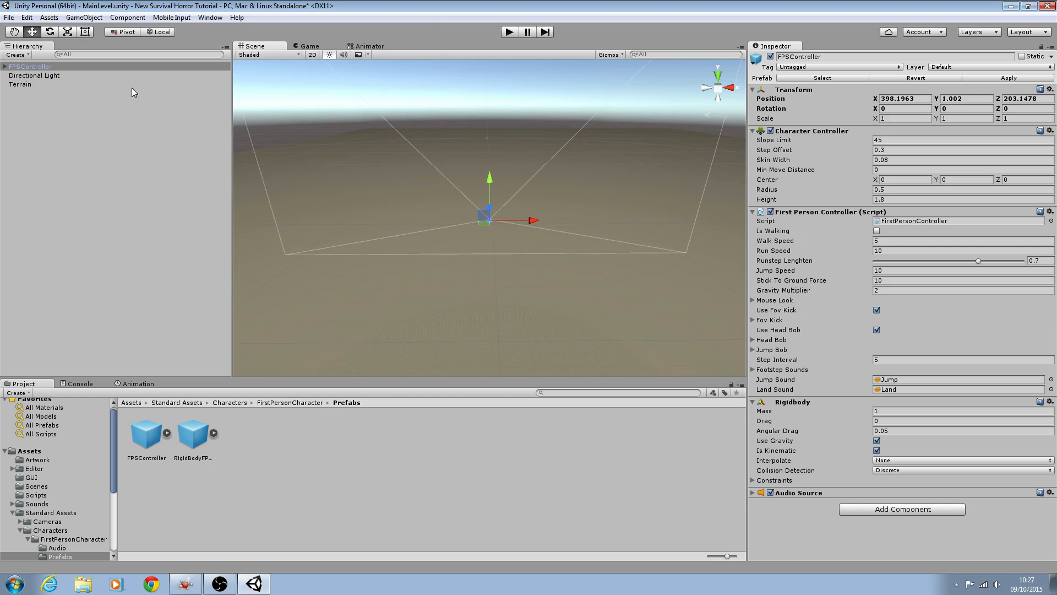
{"action": "left_click", "coordinate": [114, 85]}
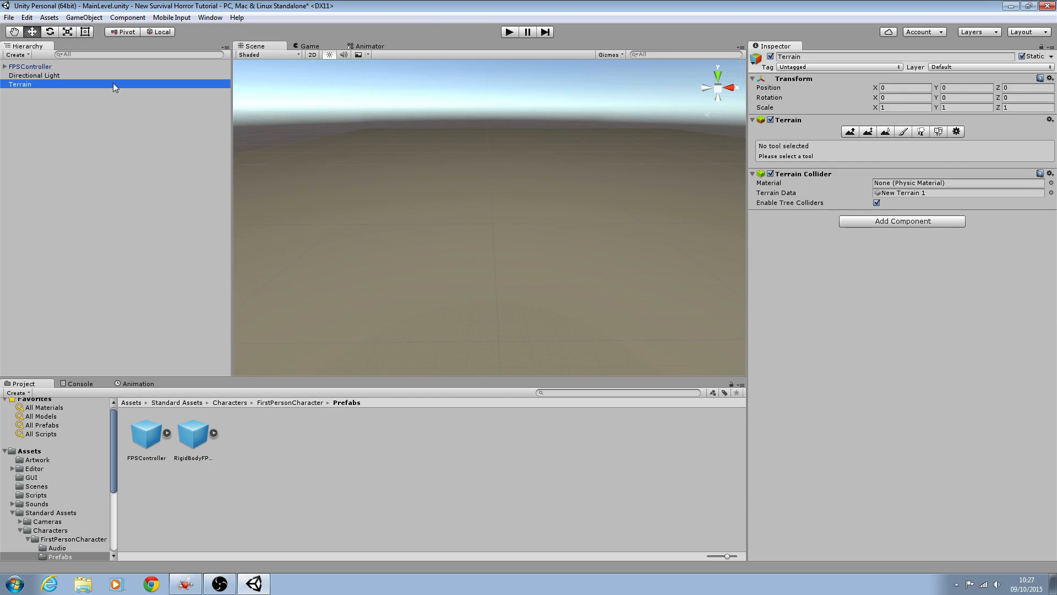
{"action": "left_click", "coordinate": [903, 132]}
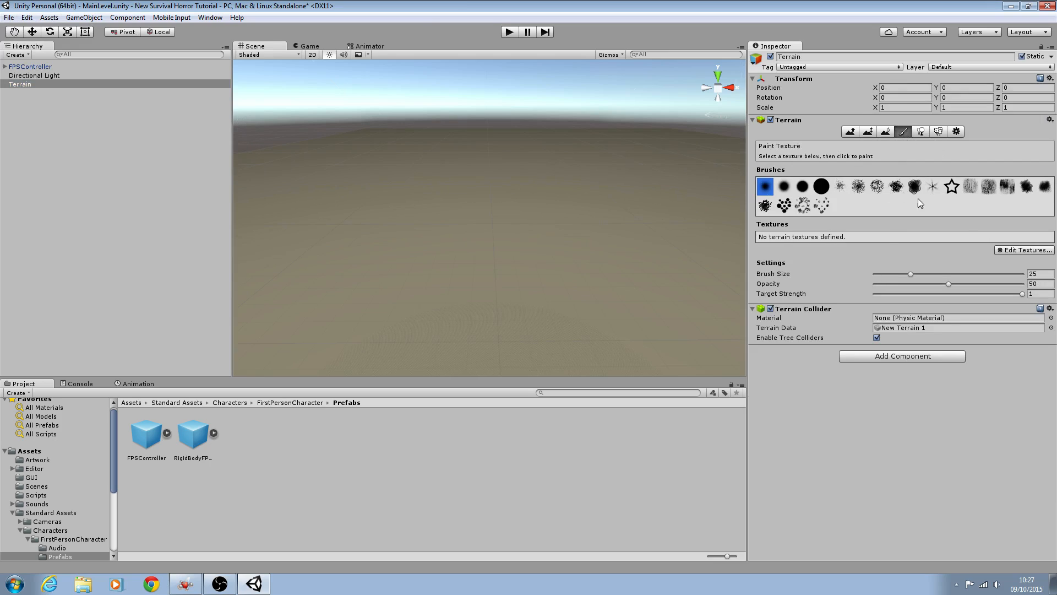
{"action": "left_click", "coordinate": [1004, 249]}
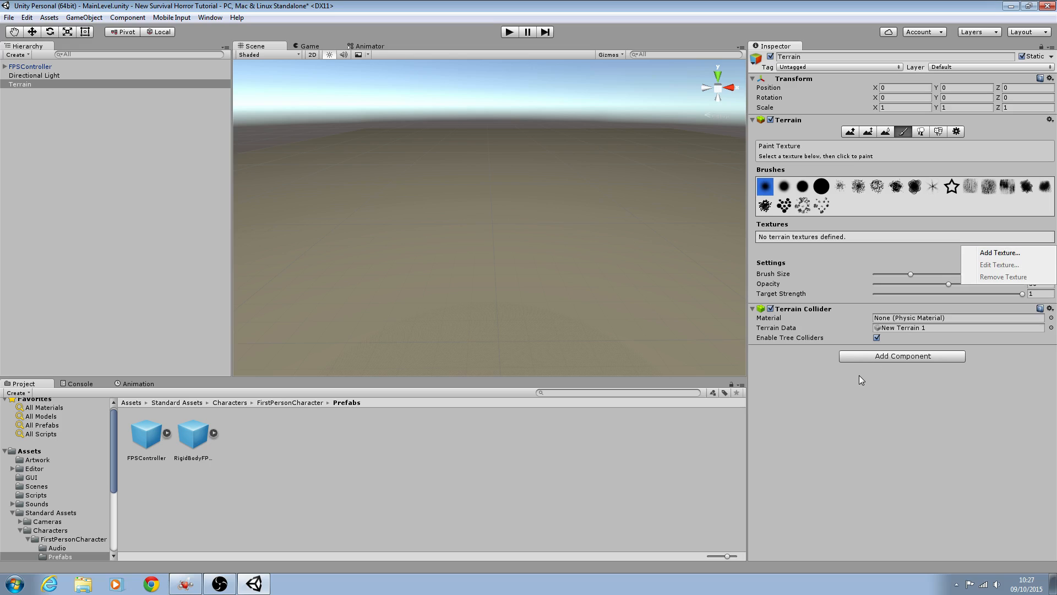
{"action": "left_click", "coordinate": [989, 254]}
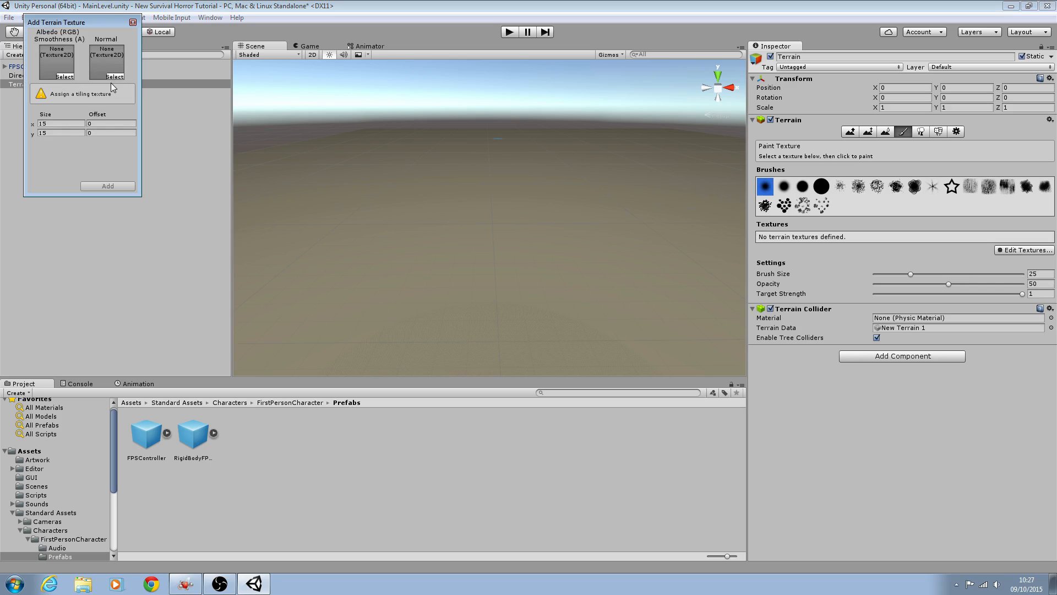
Step: Add the GrassRocky albedo from Environment > TerrainAssets > SurfaceTextures as the terrain texture and preview the ground in play mode
{"action": "scroll", "coordinate": [104, 493], "scroll_direction": "down", "scroll_amount": 5}
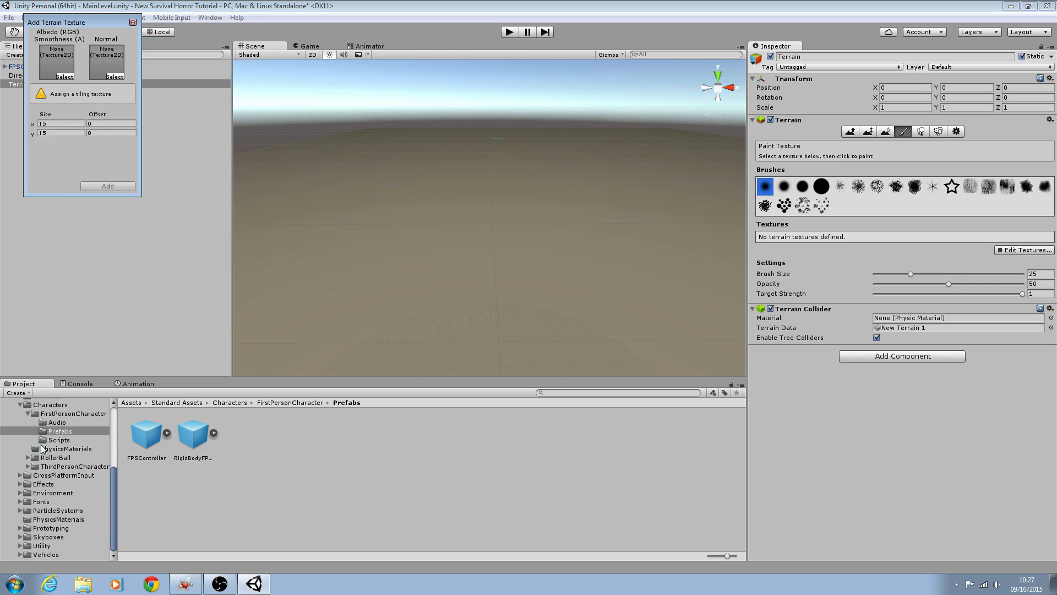
{"action": "left_click", "coordinate": [28, 415]}
{"action": "left_click", "coordinate": [21, 431]}
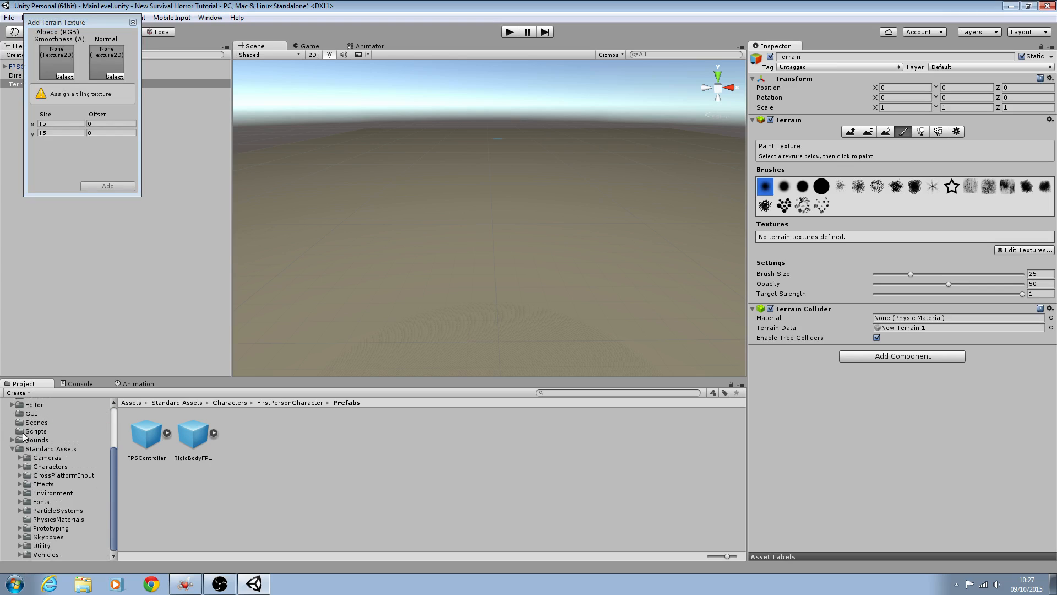
{"action": "left_click", "coordinate": [55, 493]}
{"action": "double_click", "coordinate": [207, 438]}
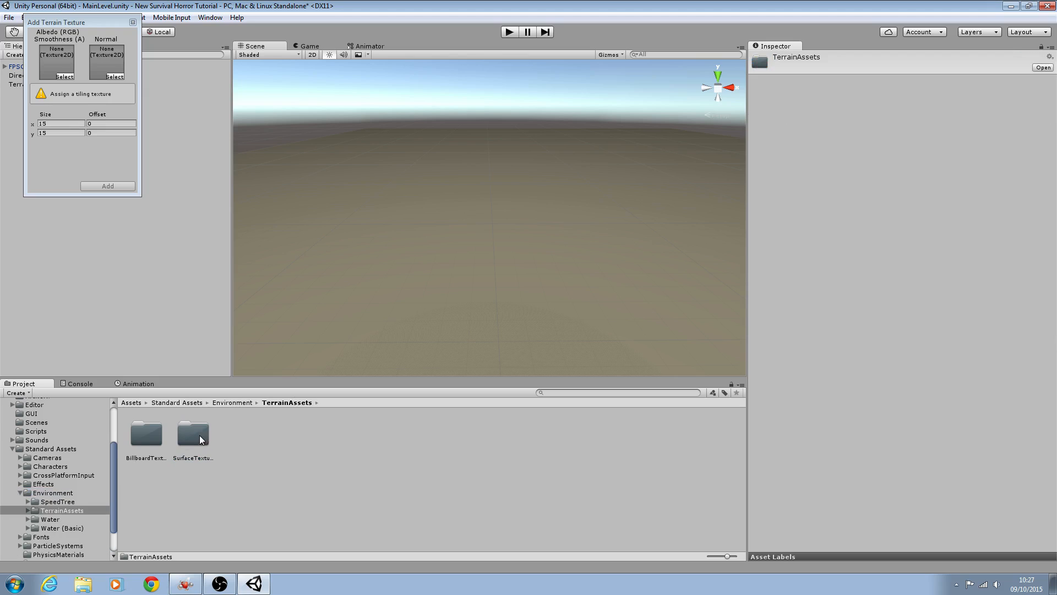
{"action": "double_click", "coordinate": [200, 435]}
{"action": "left_click_drag", "start_coordinate": [242, 445], "coordinate": [57, 63]}
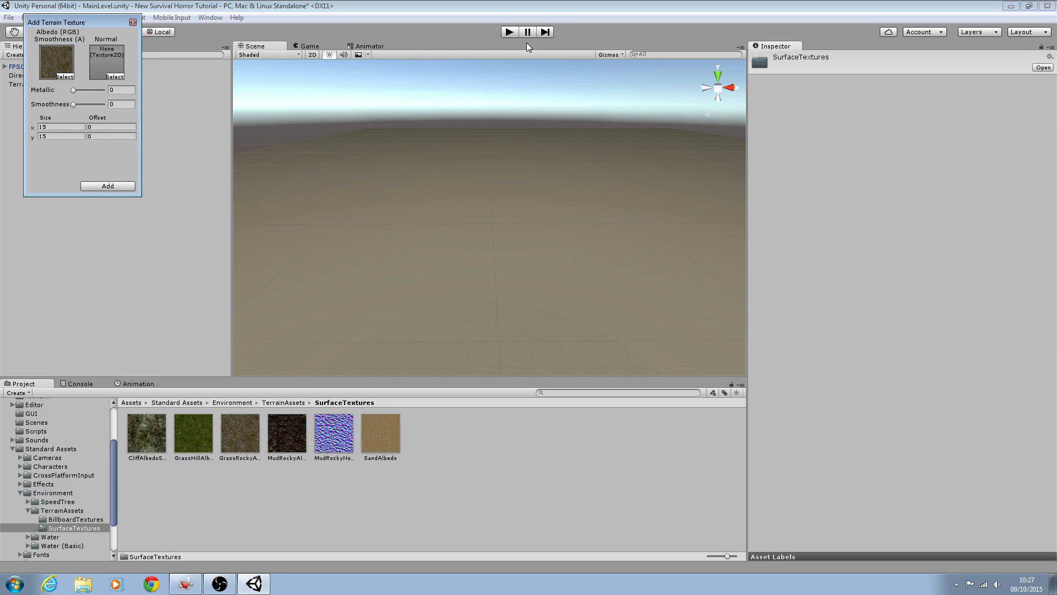
{"action": "left_click", "coordinate": [107, 187]}
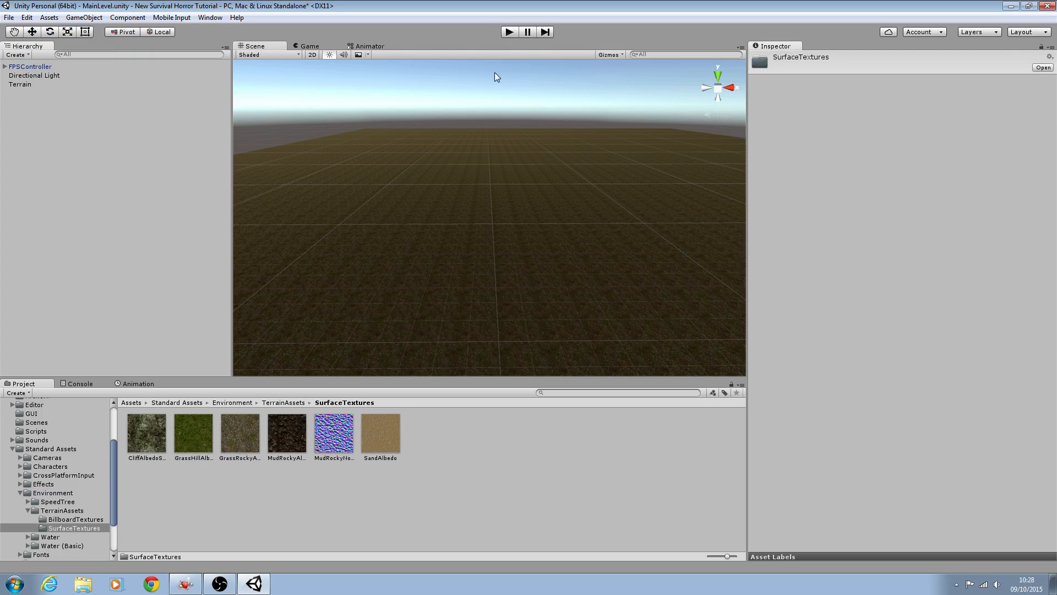
{"action": "left_click", "coordinate": [510, 33]}
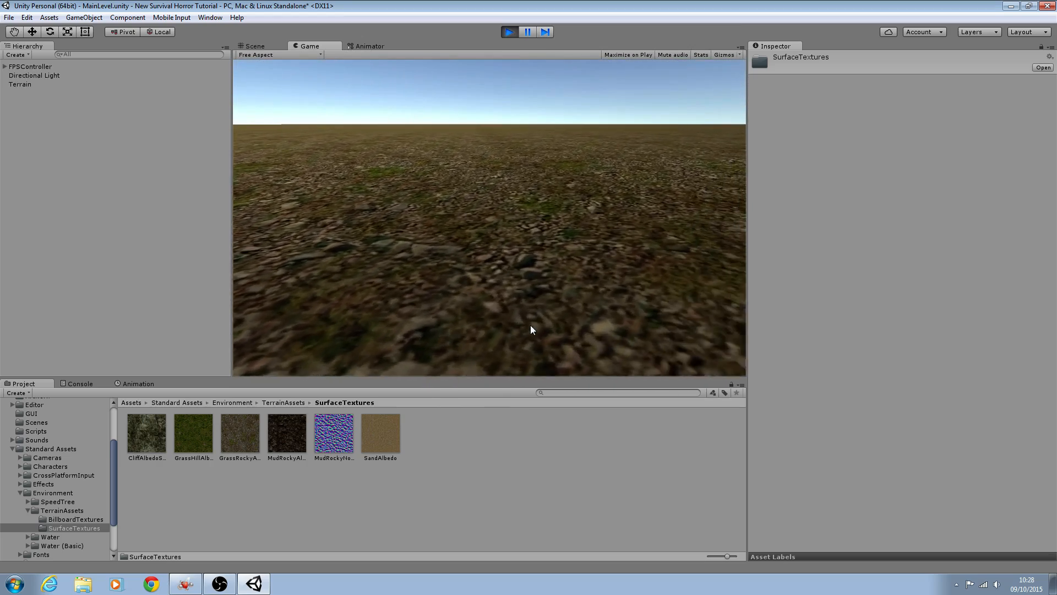
{"action": "left_click", "coordinate": [510, 31]}
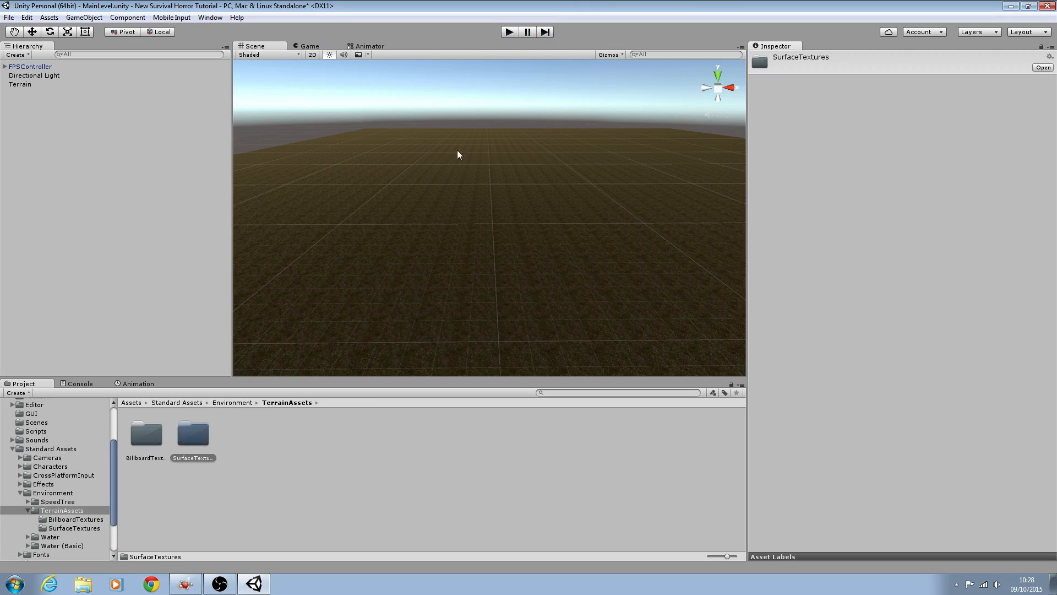
Step: Set the terrain texture's X and Y size to 3, apply it, and preview the ground in play mode
{"action": "left_click", "coordinate": [55, 85]}
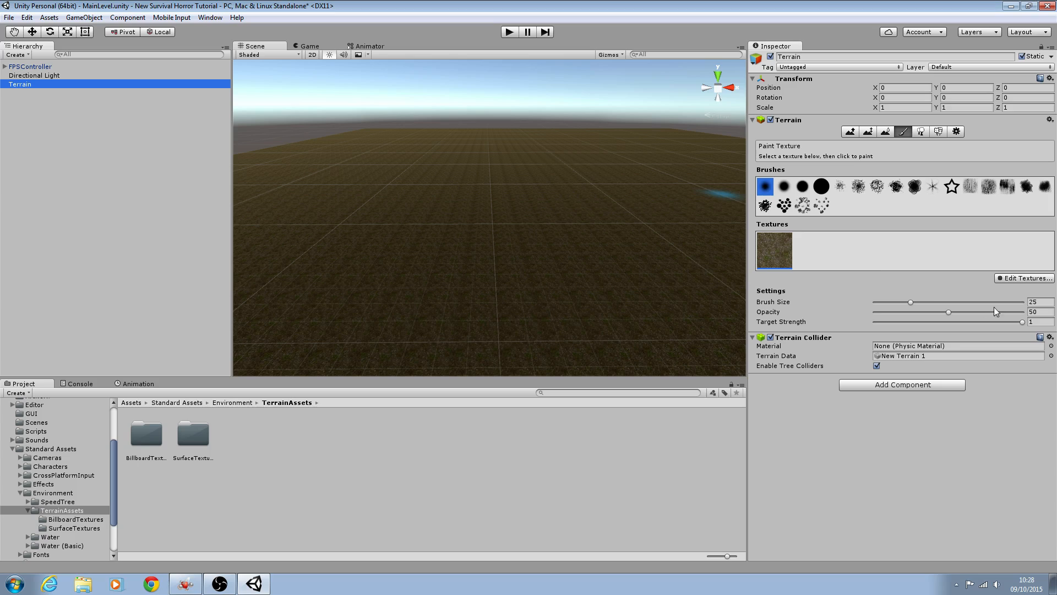
{"action": "left_click", "coordinate": [1021, 279]}
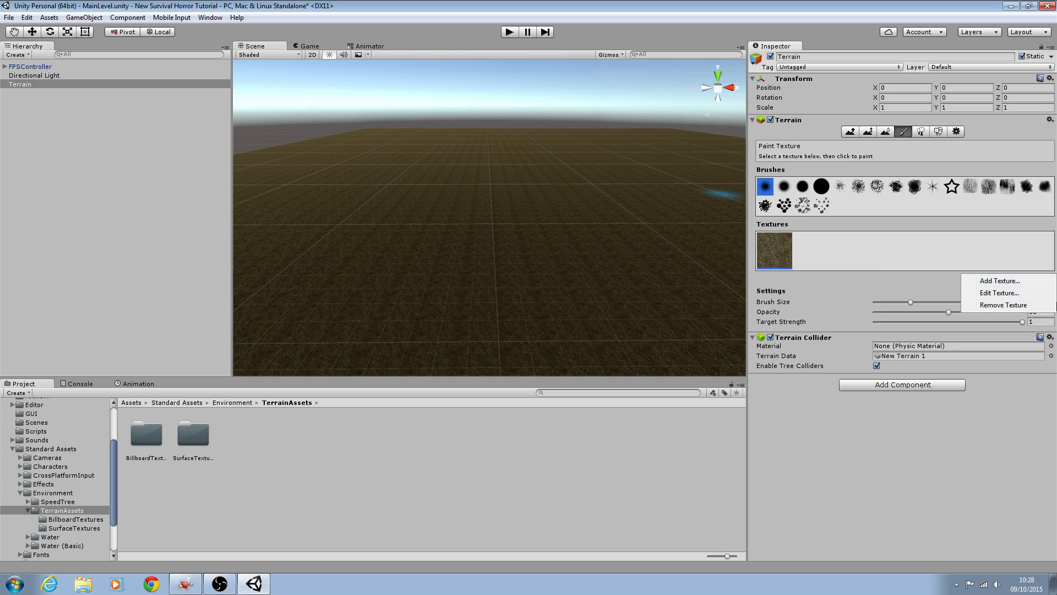
{"action": "left_click", "coordinate": [1009, 292]}
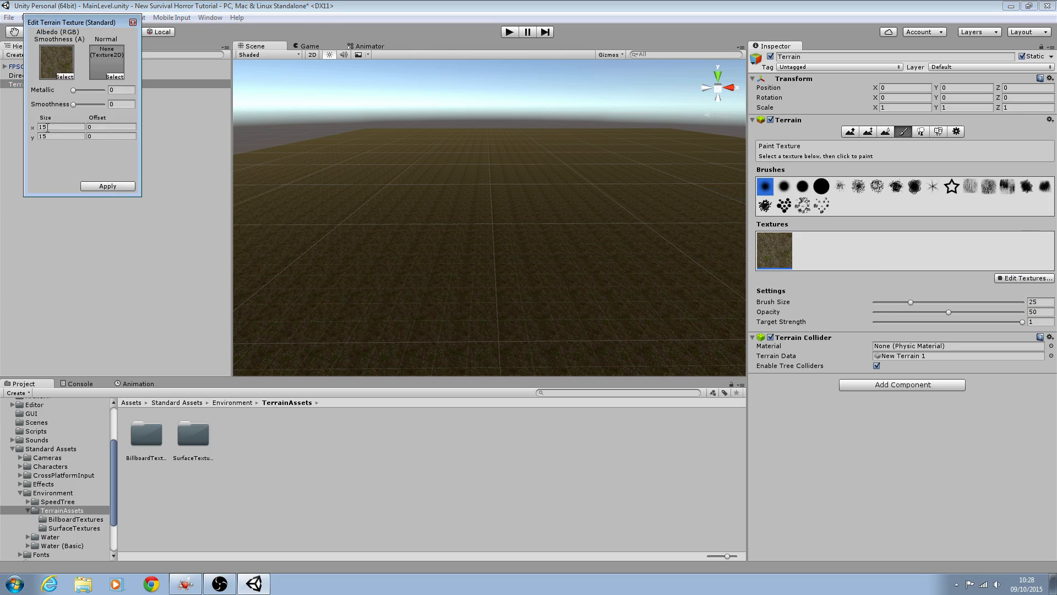
{"action": "type", "text": "3"}
{"action": "left_click", "coordinate": [74, 136]}
{"action": "type", "text": "3"}
{"action": "left_click", "coordinate": [99, 187]}
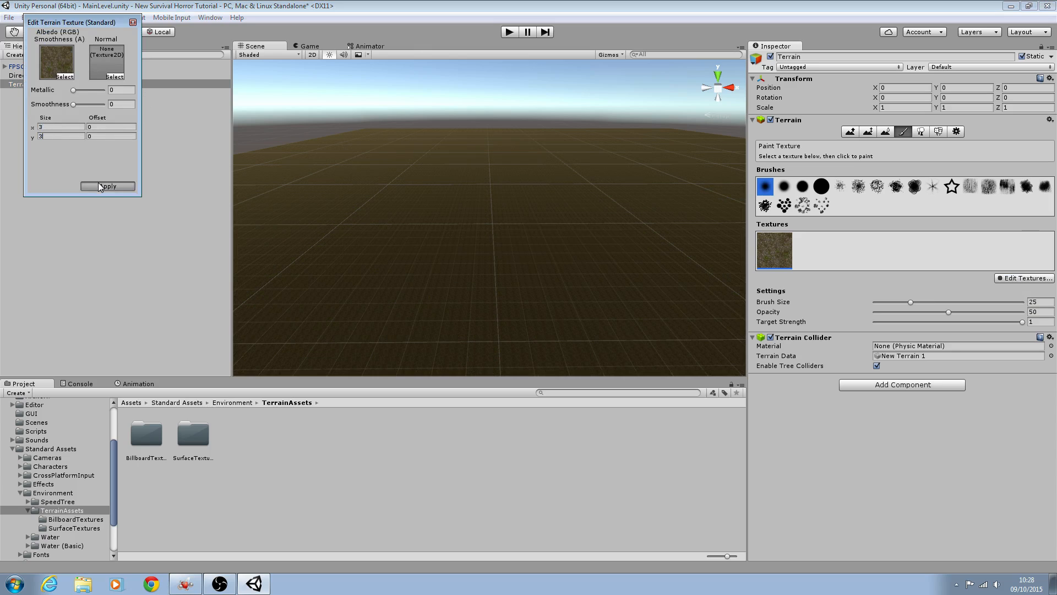
{"action": "key", "text": "ctrl+p"}
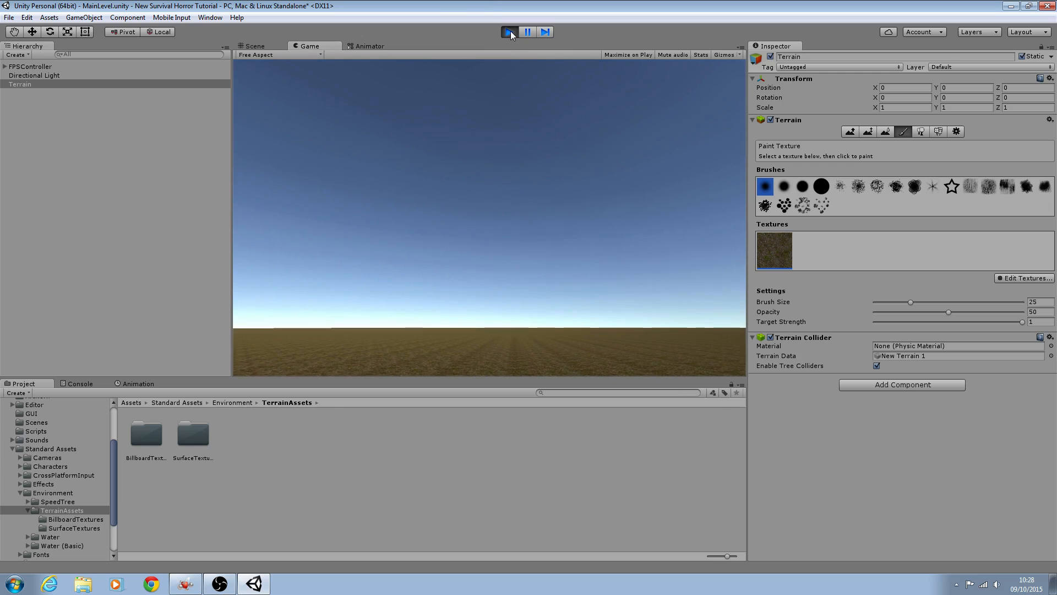
{"action": "left_click", "coordinate": [510, 32]}
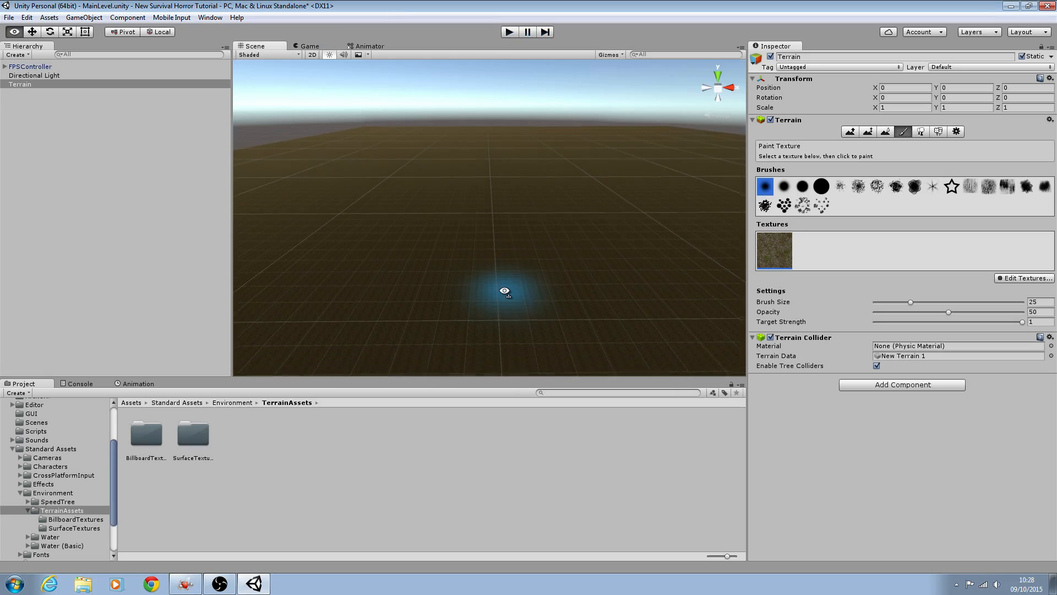
Step: Open the terrain's existing texture for editing and show the SurfaceTextures folder
{"action": "right_click_drag", "start_coordinate": [505, 291], "coordinate": [498, 260]}
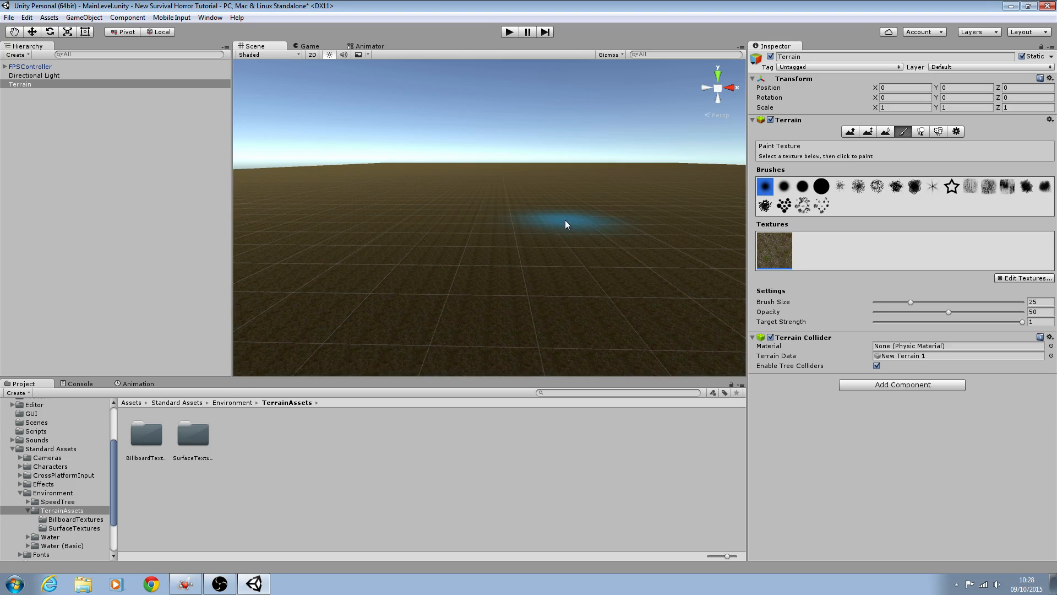
{"action": "right_click_drag", "start_coordinate": [566, 220], "coordinate": [563, 262]}
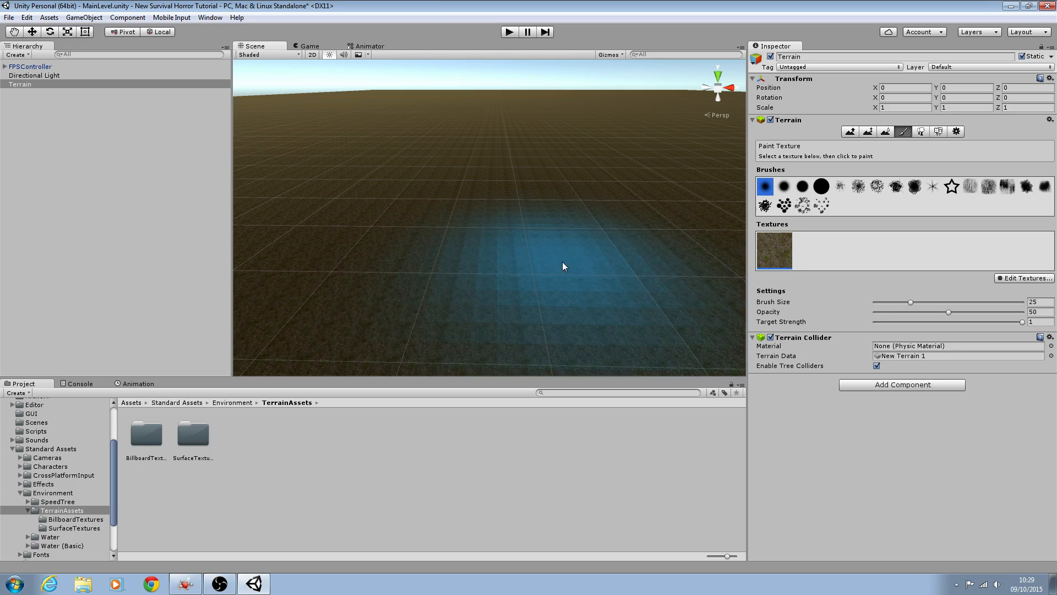
{"action": "left_click", "coordinate": [1032, 279]}
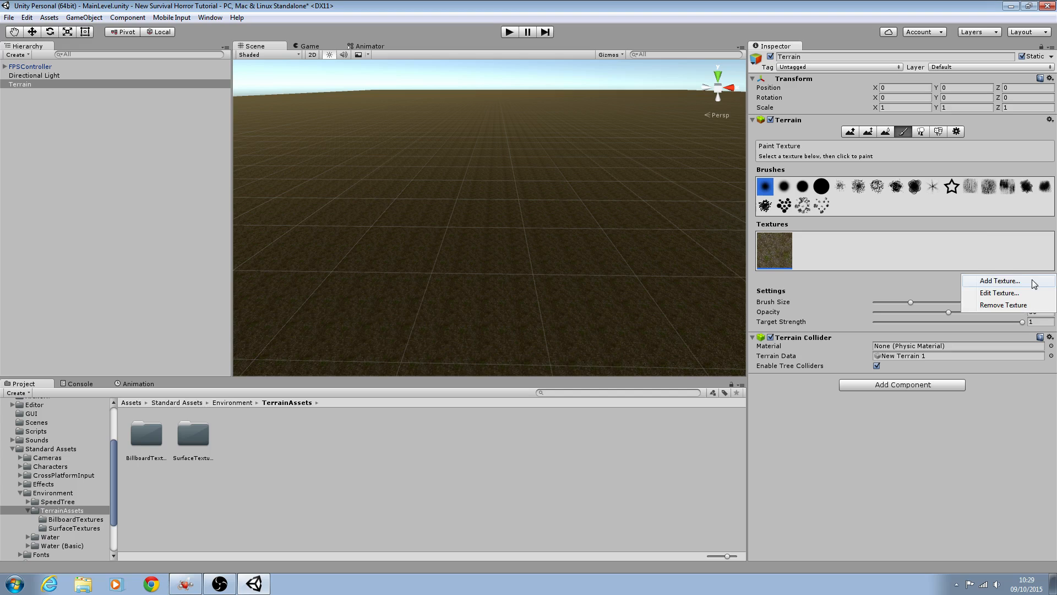
{"action": "left_click", "coordinate": [1025, 292]}
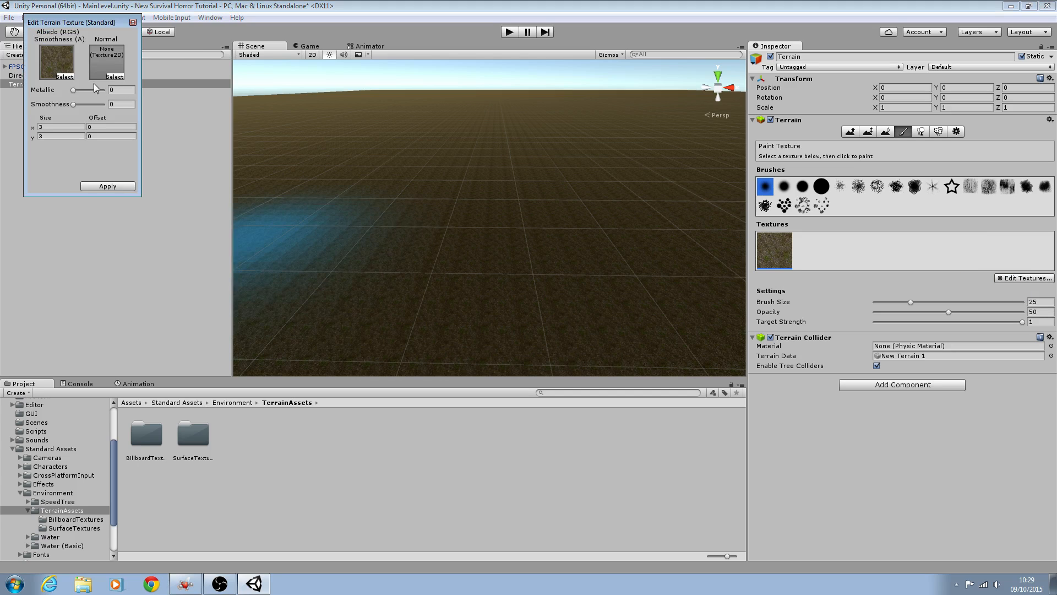
{"action": "scroll", "coordinate": [69, 483], "scroll_direction": "down", "scroll_amount": 3}
{"action": "double_click", "coordinate": [193, 446]}
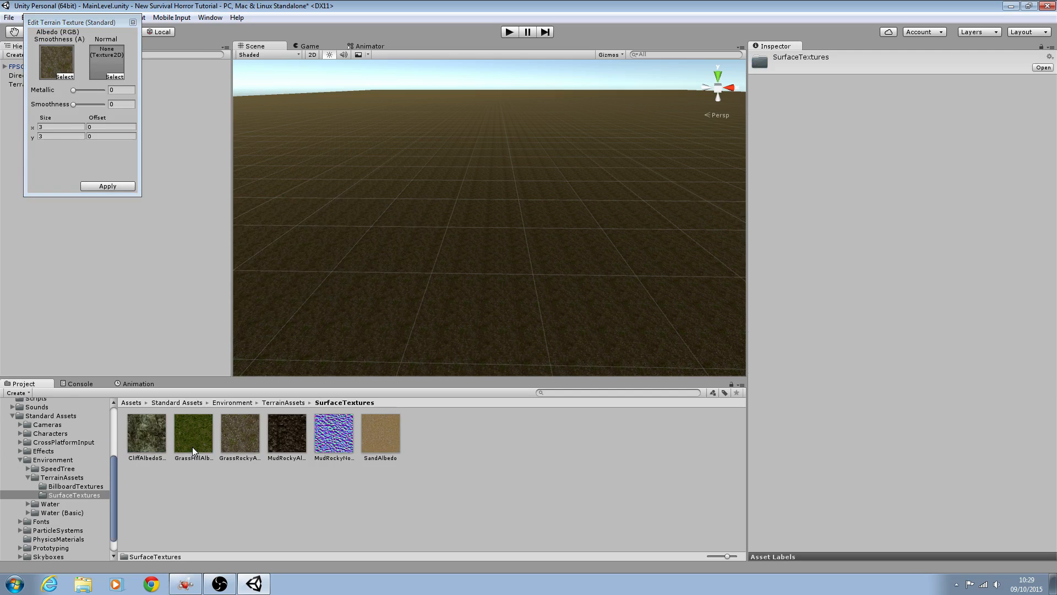
Step: Replace the terrain texture's albedo with MudRockyAlbedoSpecular and examine the ground in the scene
{"action": "left_click", "coordinate": [289, 438]}
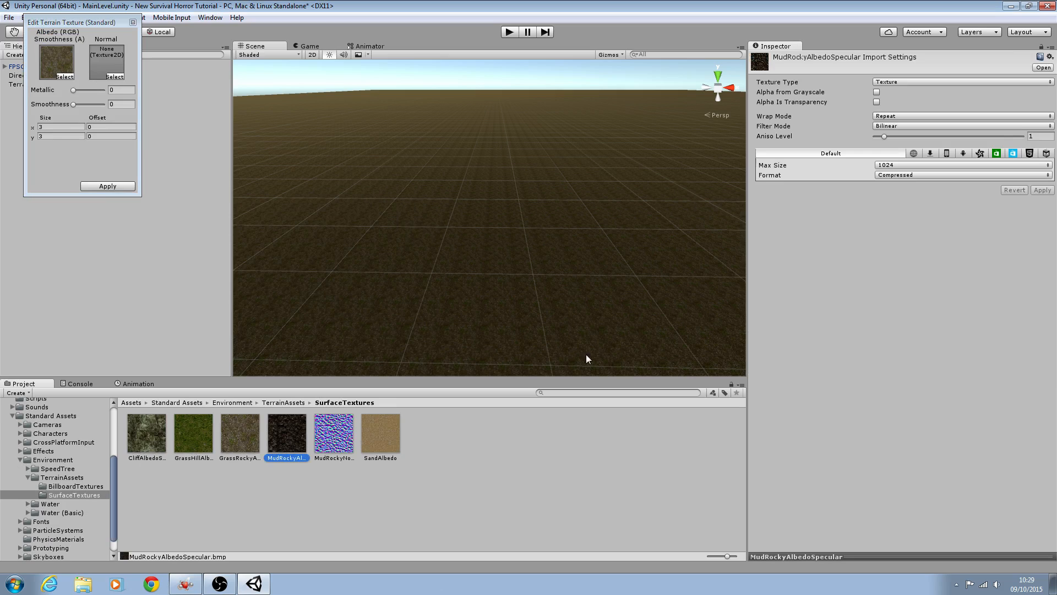
{"action": "left_click_drag", "start_coordinate": [611, 295], "coordinate": [608, 265], "text": "alt"}
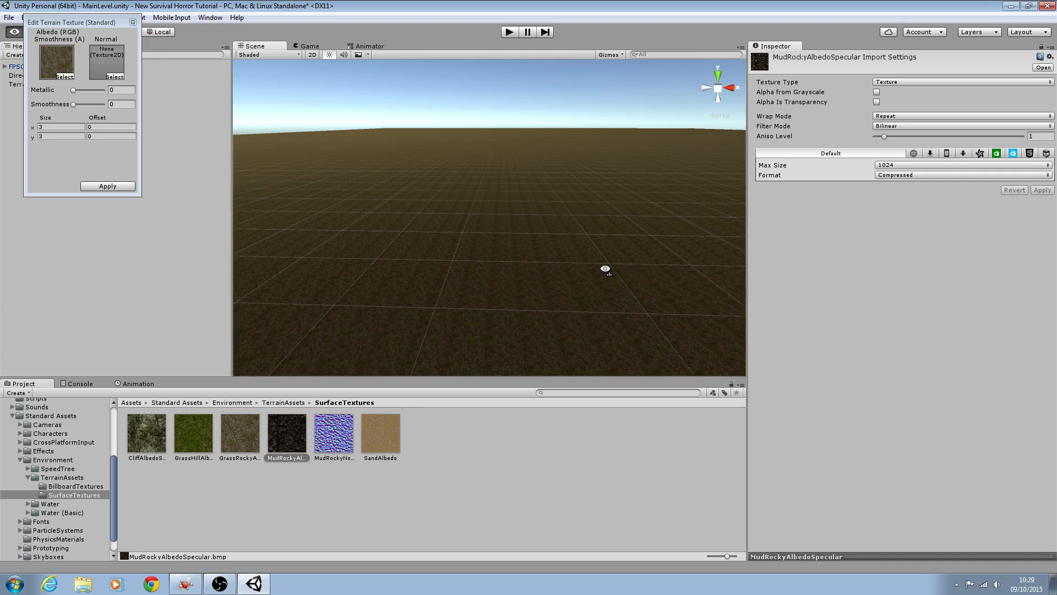
{"action": "left_click", "coordinate": [330, 438]}
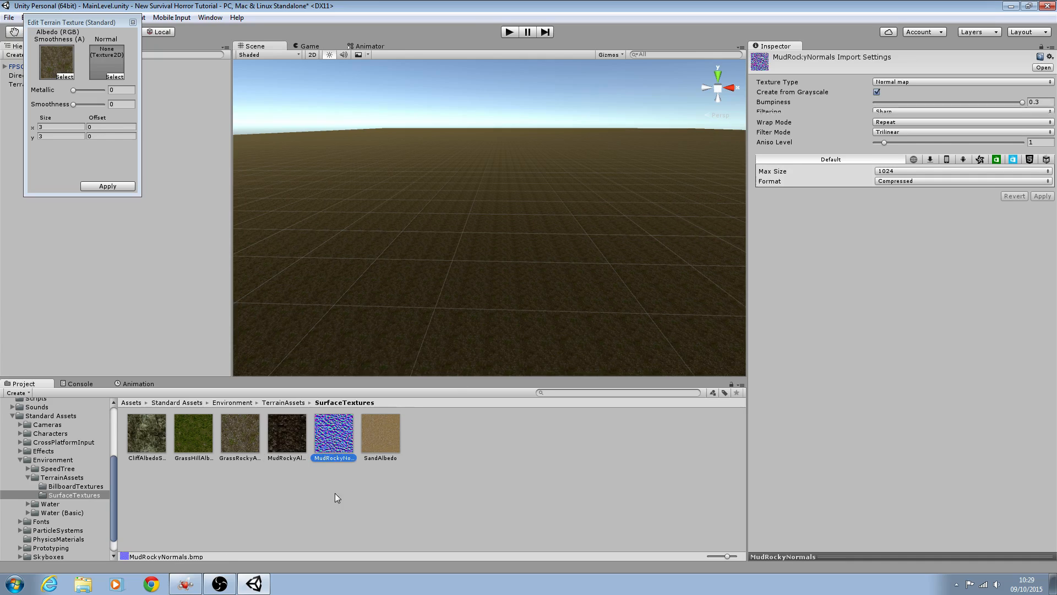
{"action": "left_click", "coordinate": [294, 447]}
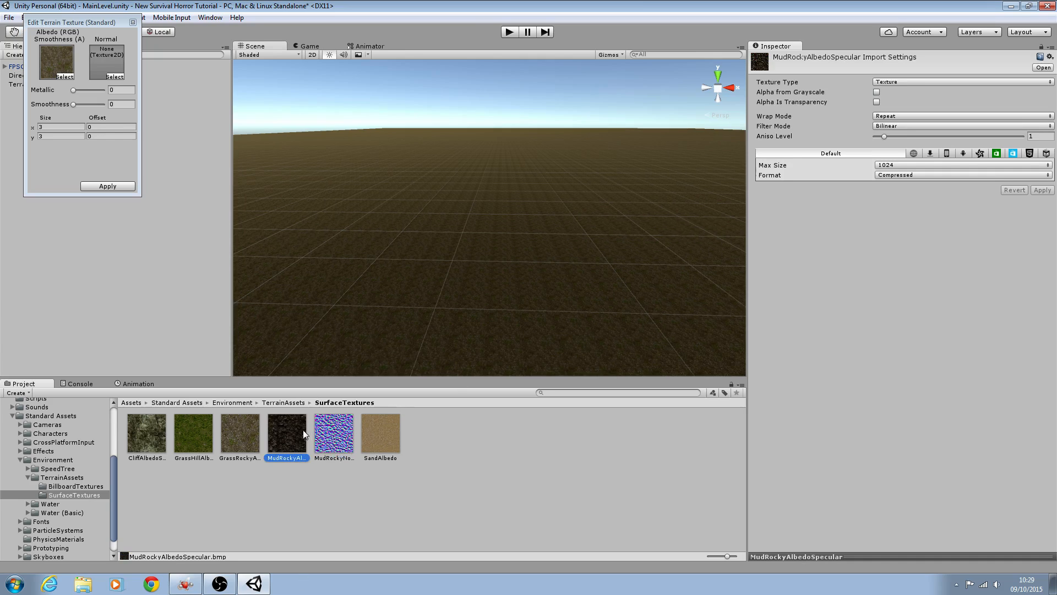
{"action": "scroll", "coordinate": [455, 300], "scroll_direction": "up", "scroll_amount": 3}
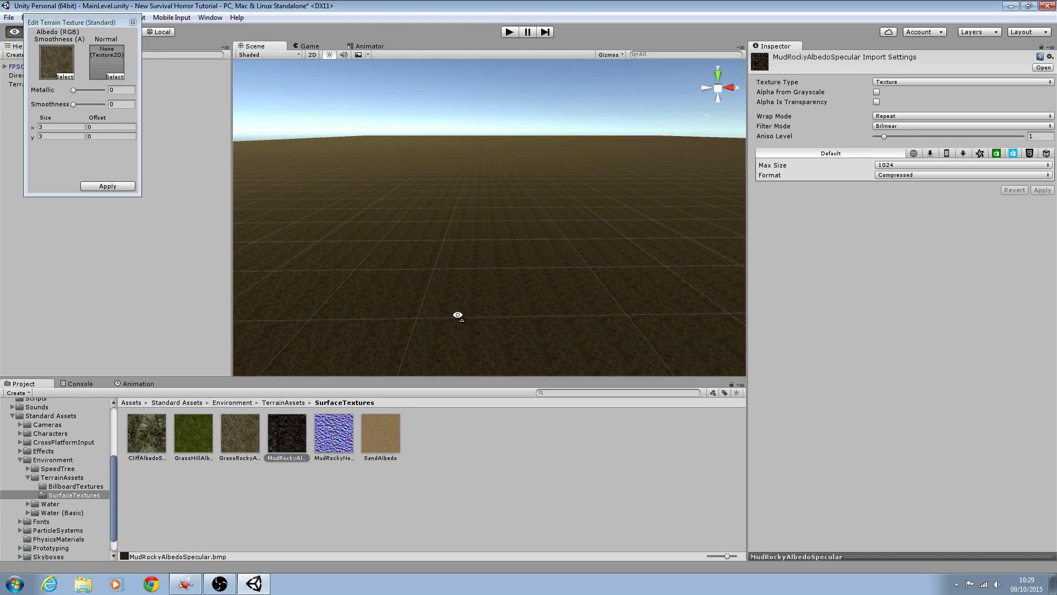
{"action": "right_click_drag", "start_coordinate": [432, 279], "coordinate": [427, 314]}
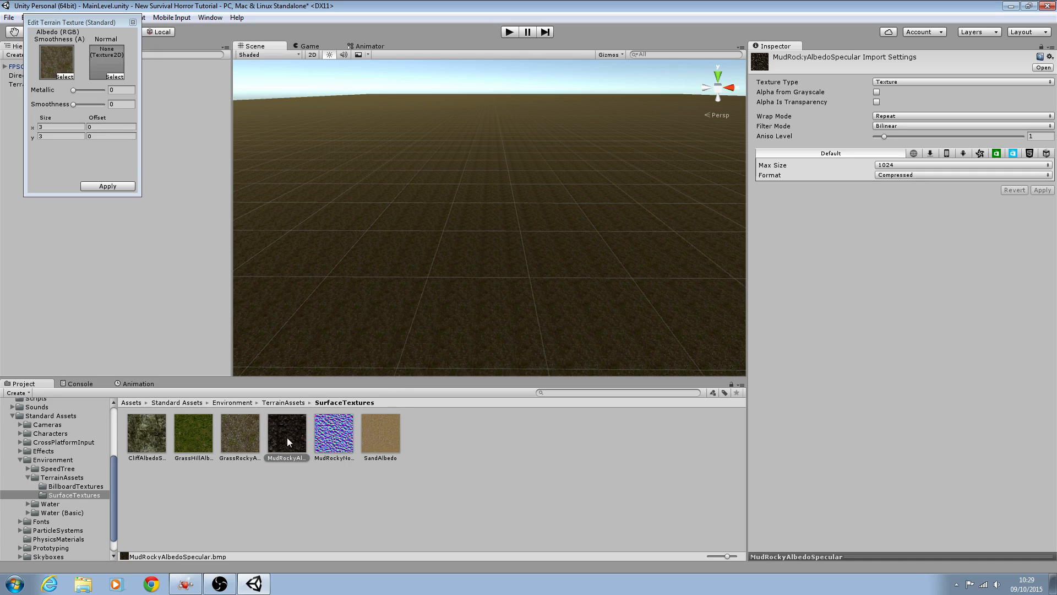
{"action": "left_click_drag", "start_coordinate": [287, 442], "coordinate": [57, 62]}
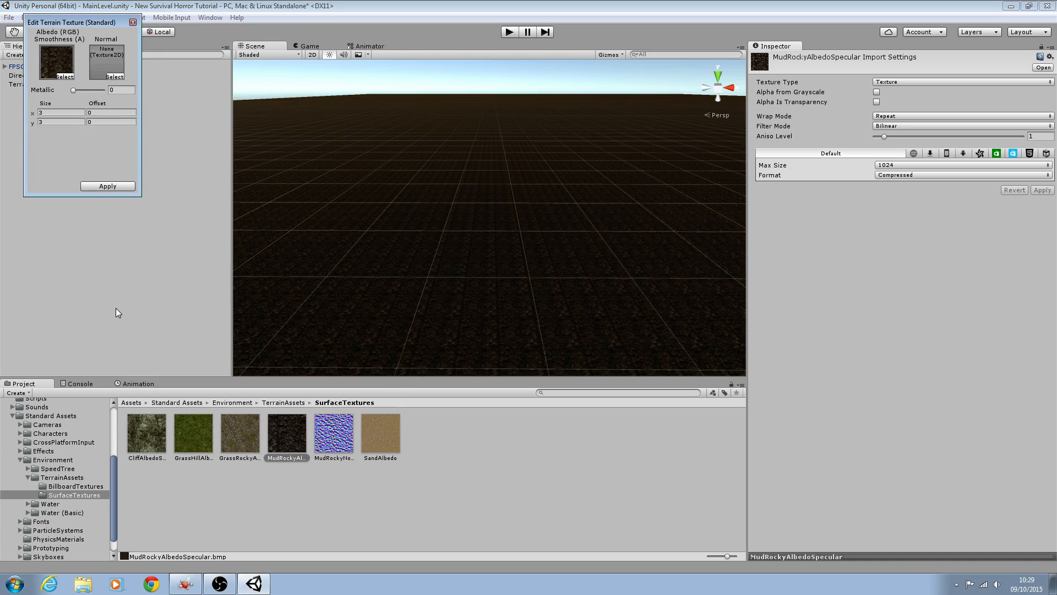
{"action": "right_click_drag", "start_coordinate": [393, 220], "coordinate": [420, 253]}
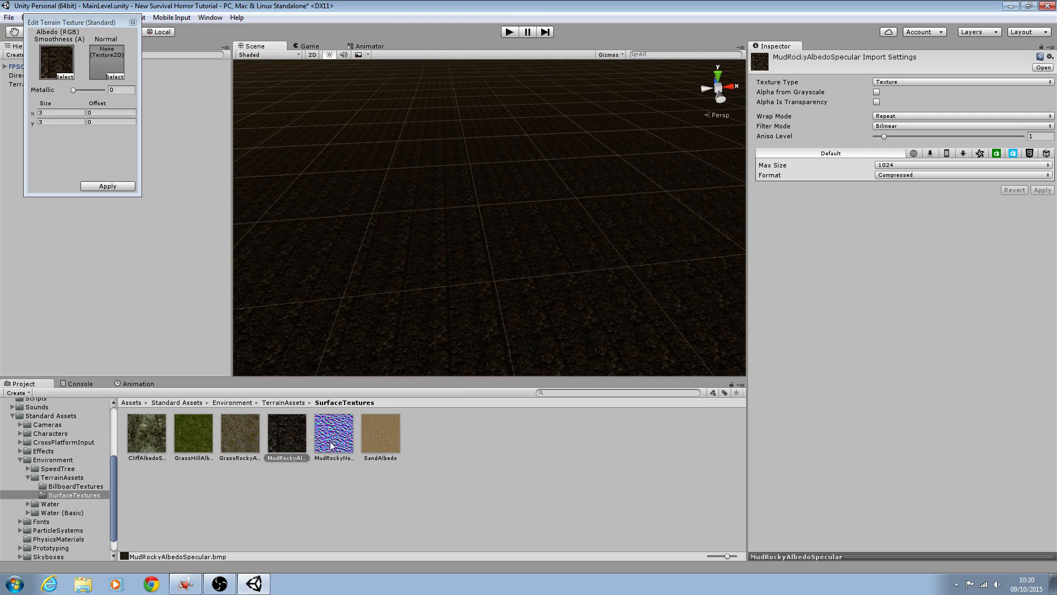
Step: Assign MudRockyNormals as the terrain texture's normal map and examine the ground's surface from several angles
{"action": "mouse_move", "coordinate": [334, 440]}
{"action": "left_mouse_down"}
{"action": "mouse_move", "coordinate": [493, 286]}
{"action": "mouse_move", "coordinate": [259, 46]}
{"action": "mouse_move", "coordinate": [115, 64]}
{"action": "left_mouse_up"}
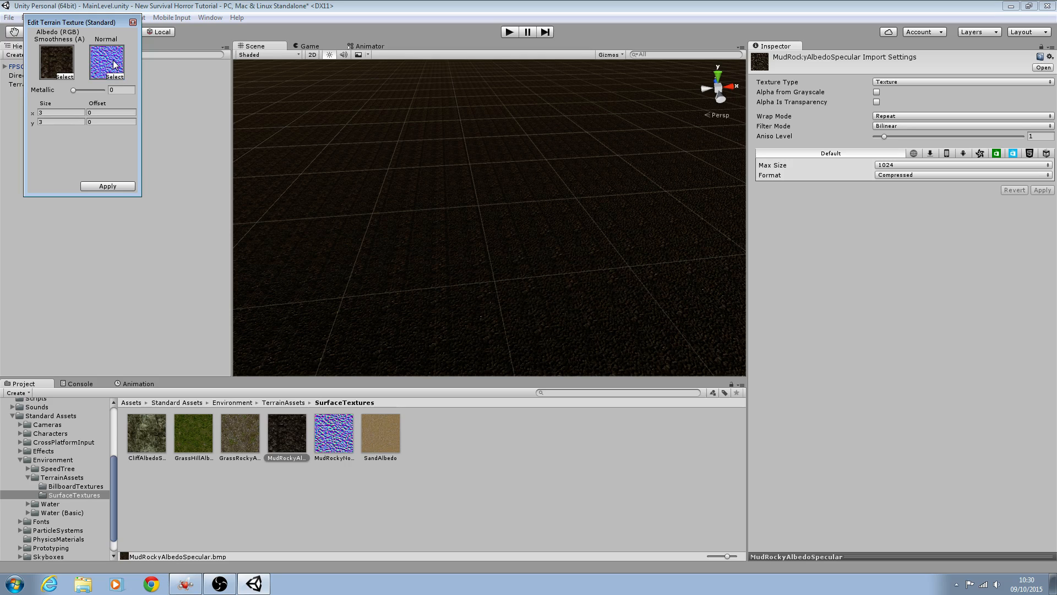
{"action": "mouse_move", "coordinate": [437, 193]}
{"action": "right_mouse_down"}
{"action": "mouse_move", "coordinate": [479, 207]}
{"action": "mouse_move", "coordinate": [512, 196]}
{"action": "mouse_move", "coordinate": [406, 149]}
{"action": "mouse_move", "coordinate": [291, 159]}
{"action": "mouse_move", "coordinate": [425, 198]}
{"action": "right_mouse_up"}
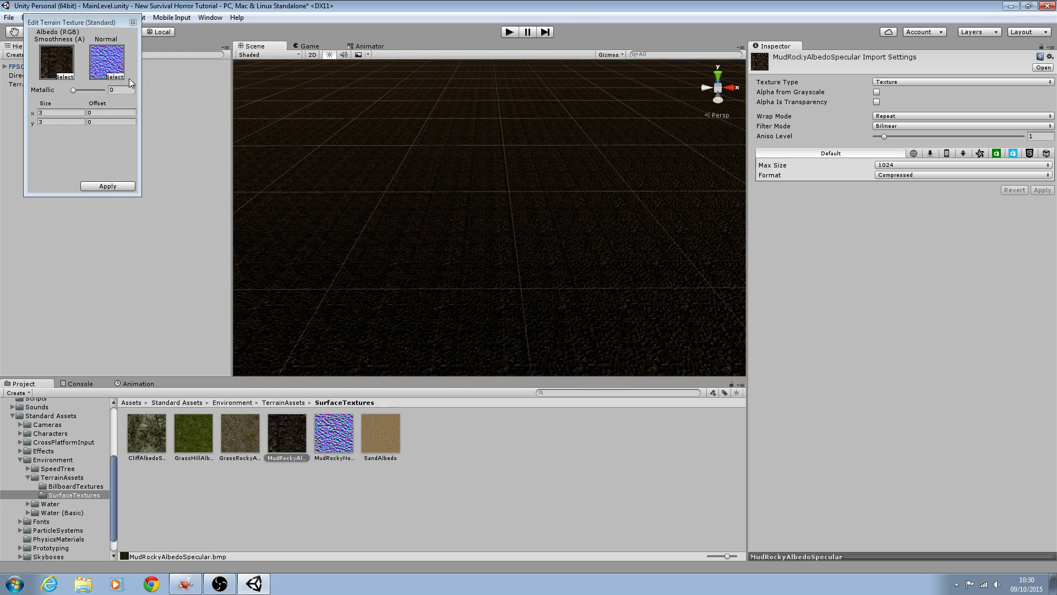
{"action": "right_click_drag", "start_coordinate": [503, 193], "coordinate": [453, 147]}
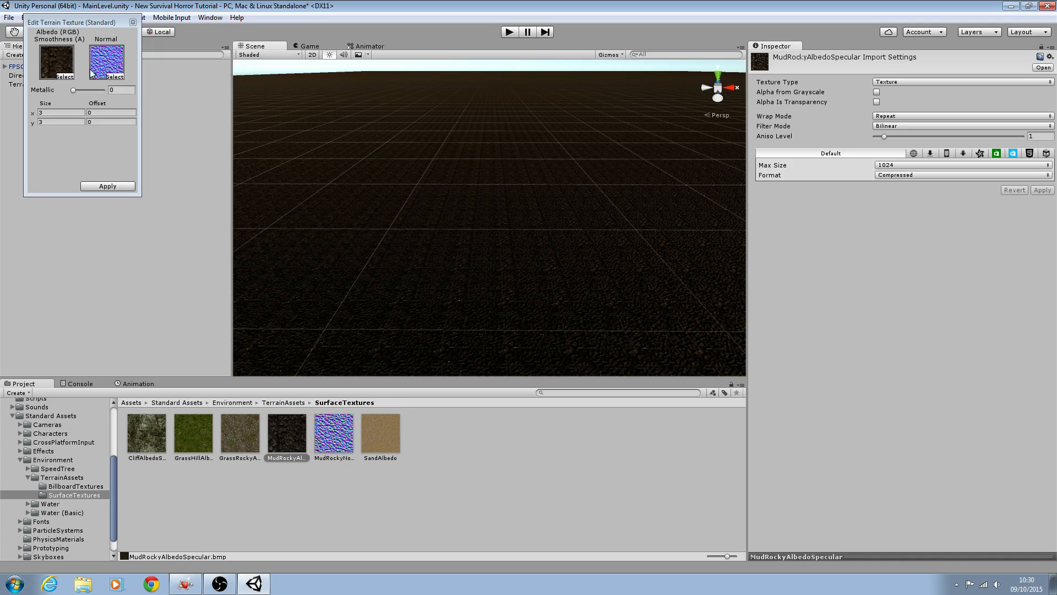
{"action": "right_click_drag", "start_coordinate": [400, 126], "coordinate": [484, 102]}
Step: Set the terrain texture's normal map back to None
{"action": "left_click", "coordinate": [120, 78]}
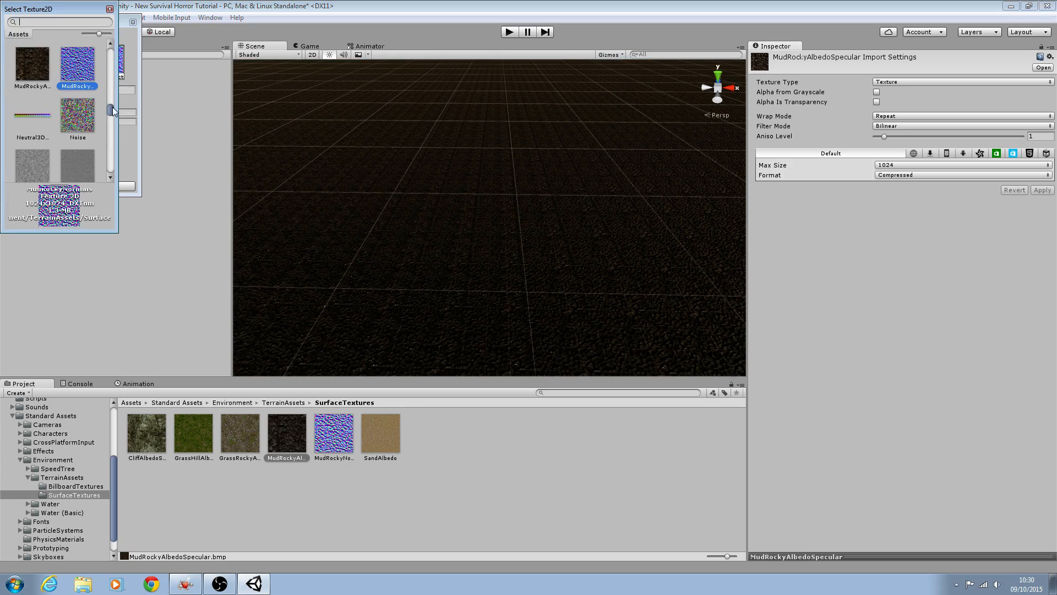
{"action": "left_click_drag", "start_coordinate": [110, 111], "coordinate": [110, 54]}
{"action": "left_click", "coordinate": [42, 73]}
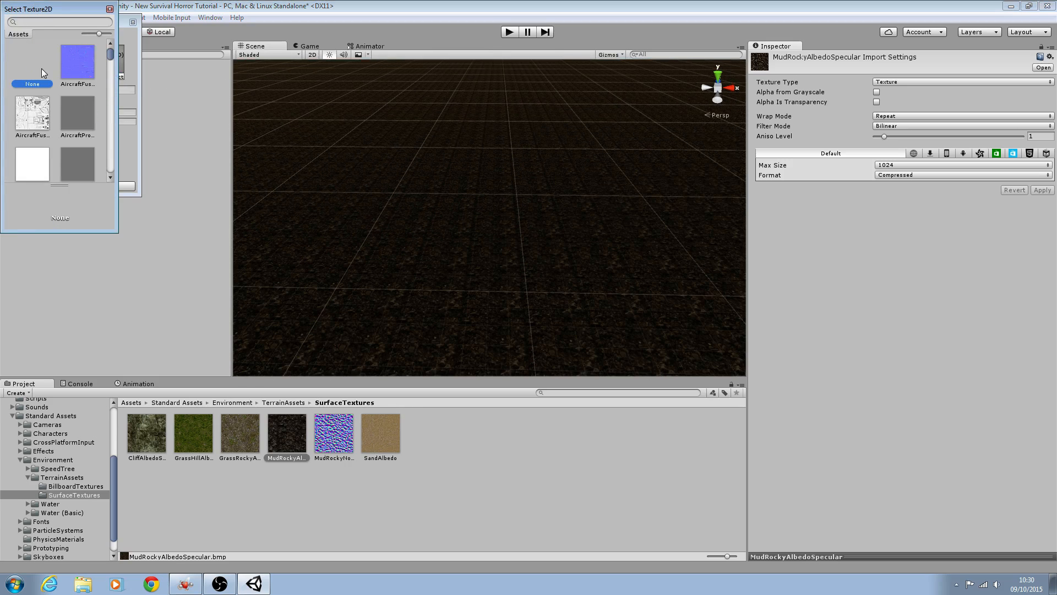
{"action": "left_click", "coordinate": [110, 8]}
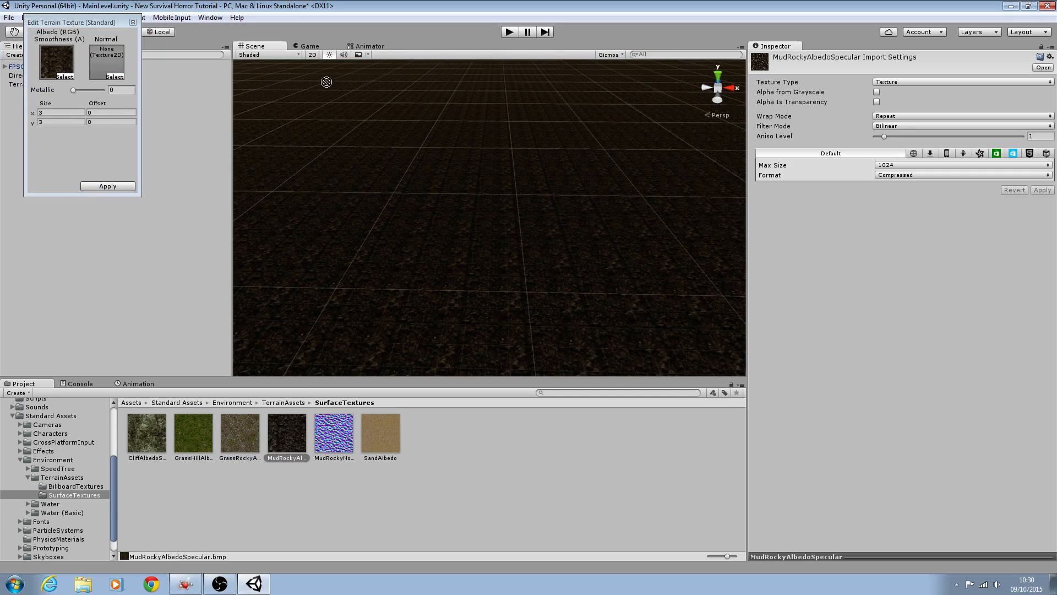
Step: Restore the GrassRocky albedo on the terrain texture, apply it, and preview the ground in play mode
{"action": "right_click_drag", "start_coordinate": [520, 216], "coordinate": [523, 191]}
{"action": "left_click", "coordinate": [110, 186]}
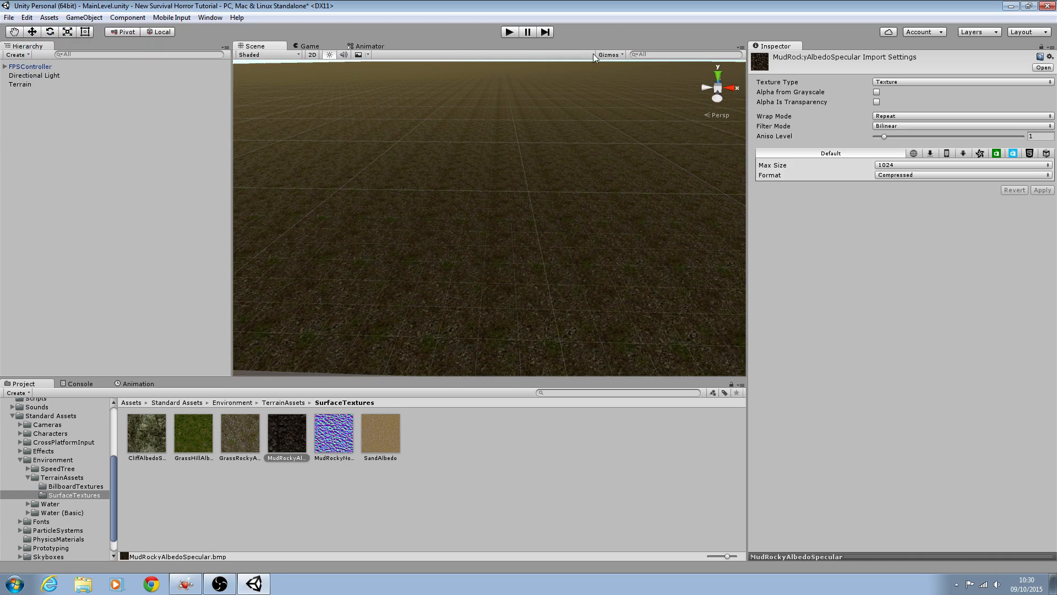
{"action": "left_click", "coordinate": [517, 33]}
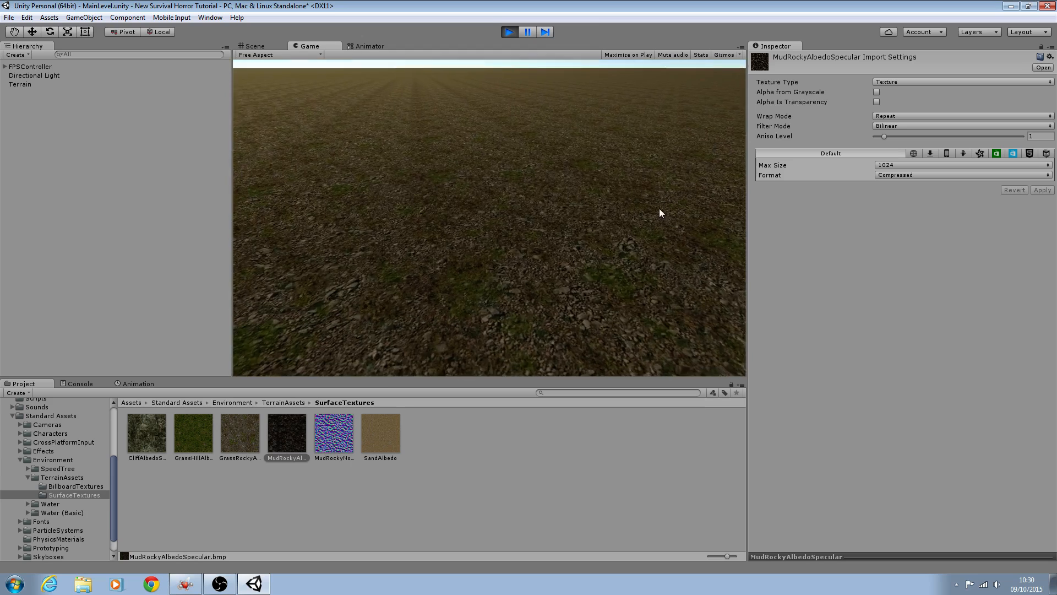
{"action": "key", "text": "ctrl+p"}
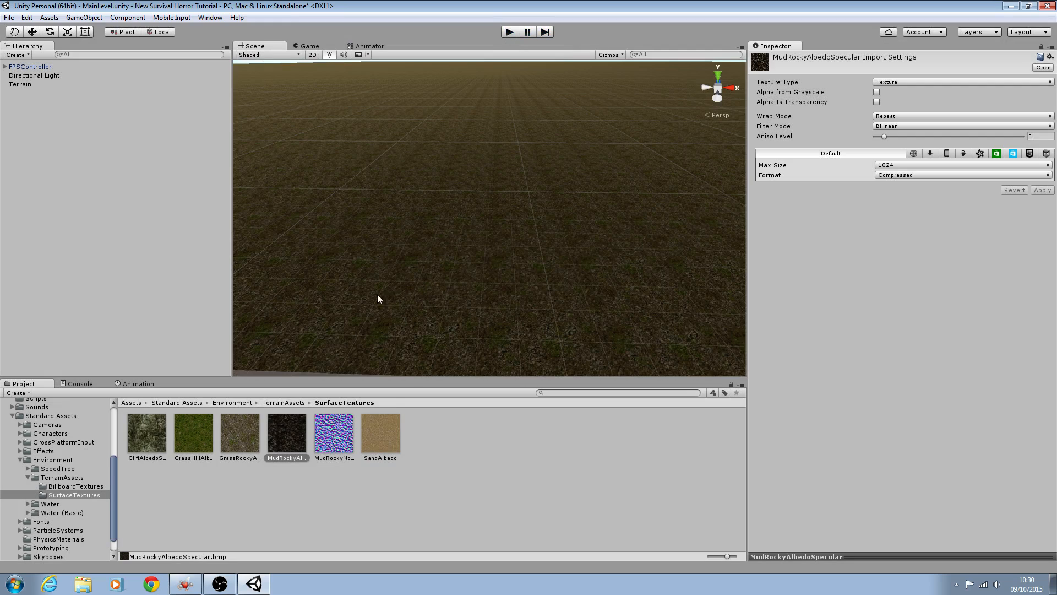
Step: Show the Skyboxes folder of Standard Assets and open the scene's Lighting settings beside the scene view
{"action": "left_click", "coordinate": [27, 477]}
{"action": "left_click", "coordinate": [20, 459]}
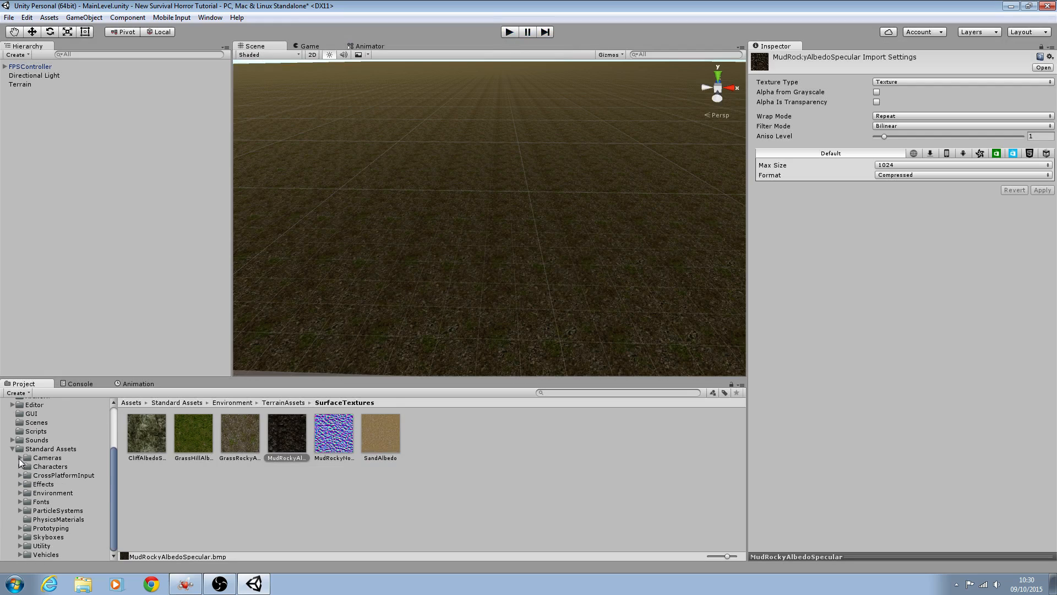
{"action": "left_click", "coordinate": [52, 536]}
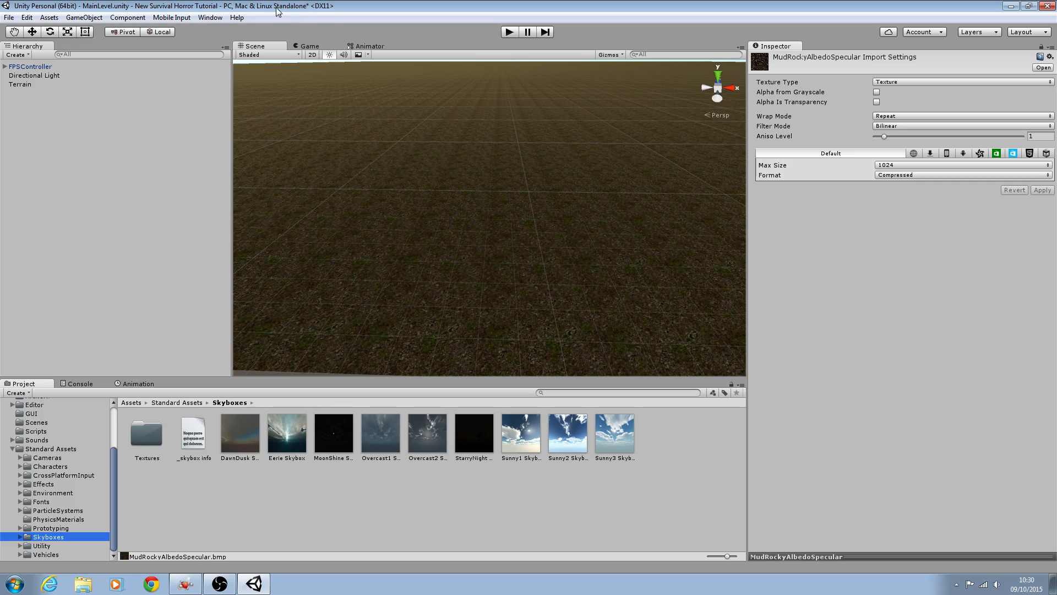
{"action": "left_click", "coordinate": [208, 18]}
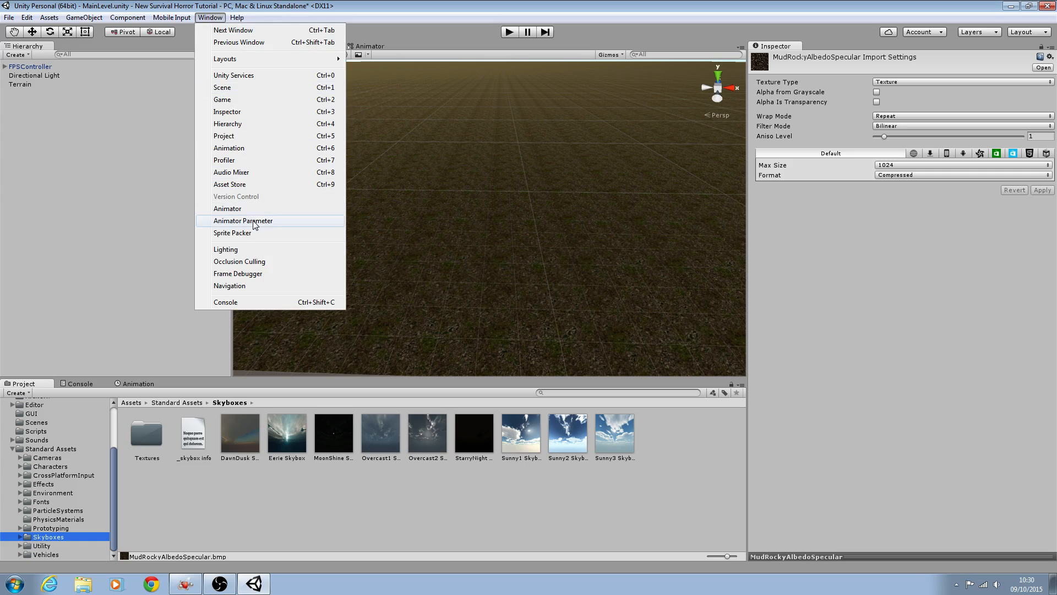
{"action": "left_click", "coordinate": [254, 251]}
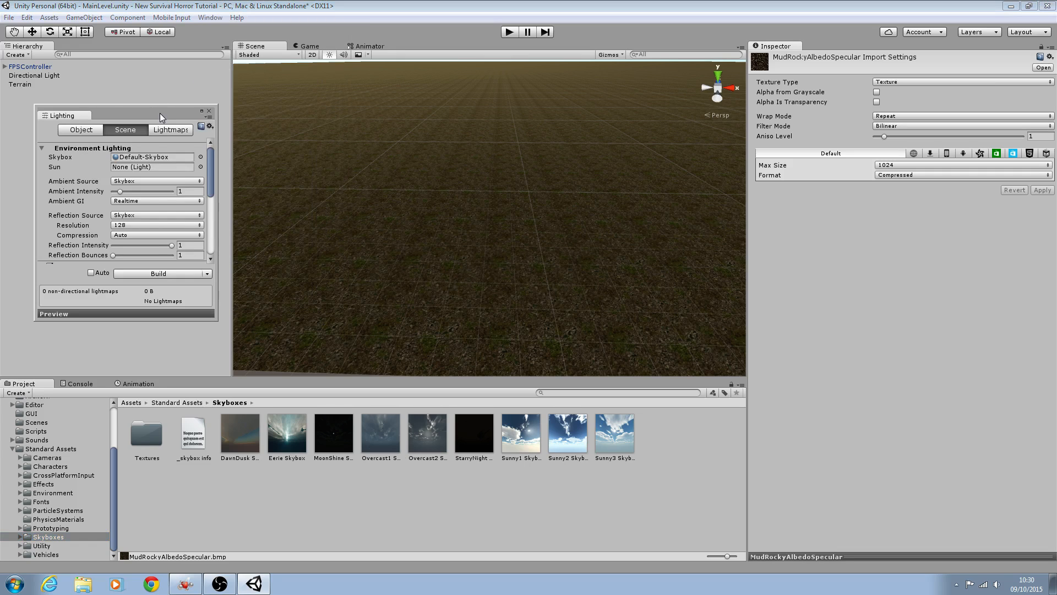
{"action": "left_click_drag", "start_coordinate": [160, 113], "coordinate": [209, 75]}
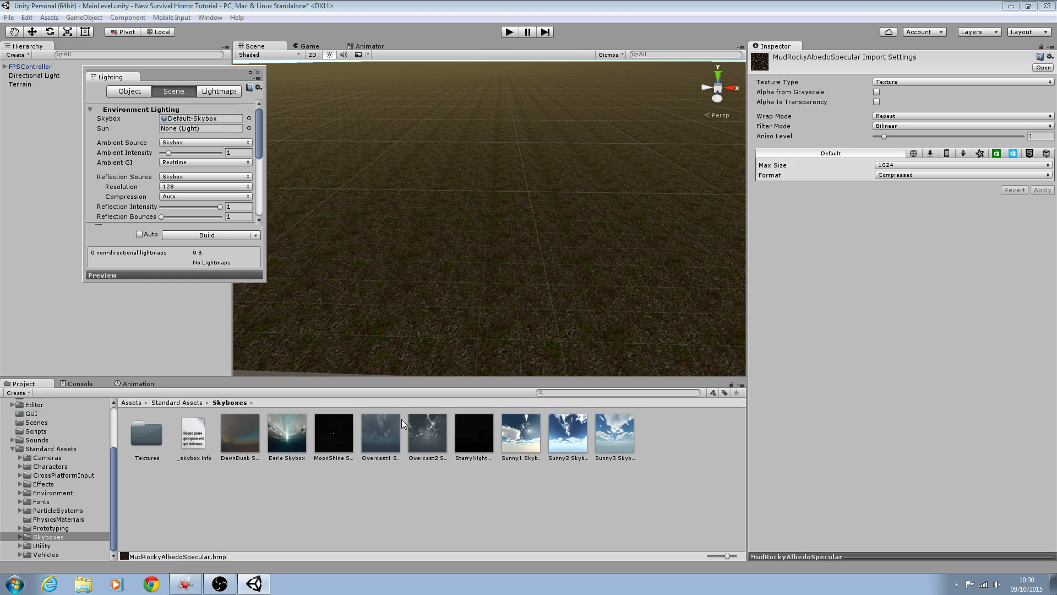
Step: Assign MoonShine Skybox as the scene's skybox, preview the sky in play mode, and close the Lighting settings
{"action": "left_click", "coordinate": [333, 443]}
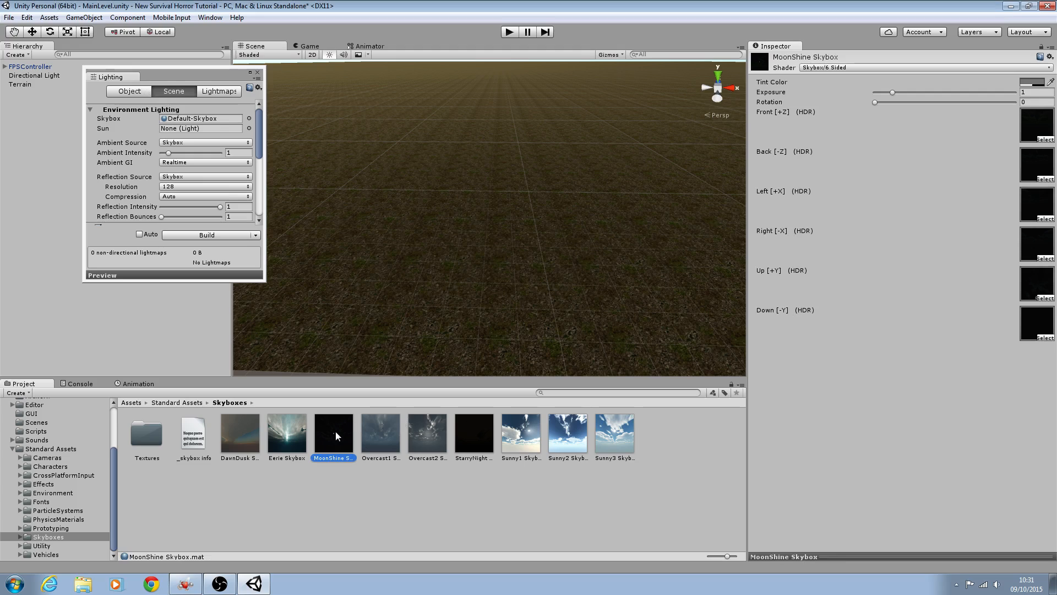
{"action": "left_click_drag", "start_coordinate": [336, 432], "coordinate": [176, 124]}
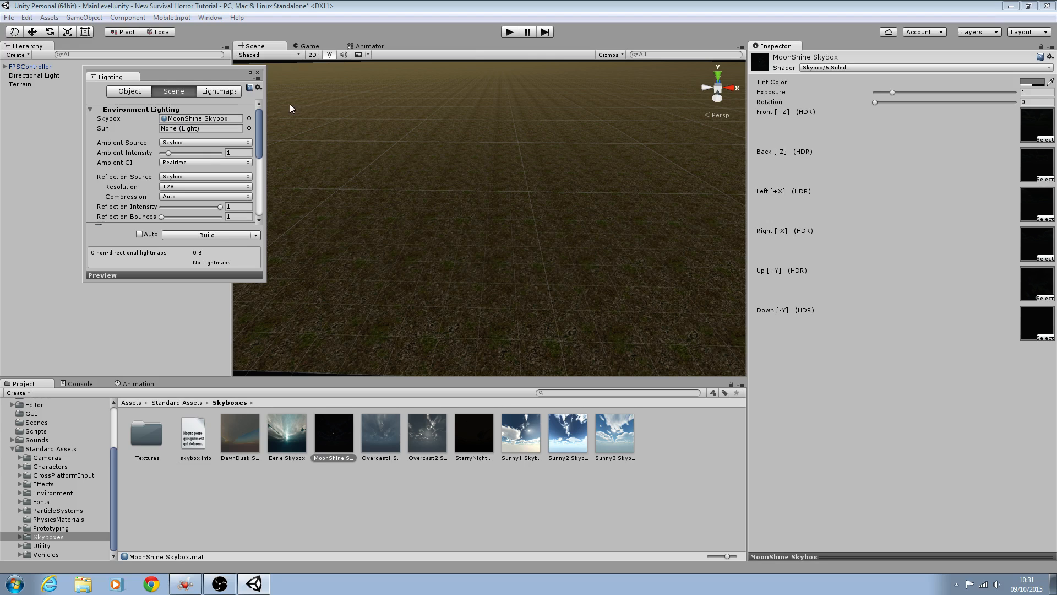
{"action": "right_click_drag", "start_coordinate": [380, 141], "coordinate": [449, 548]}
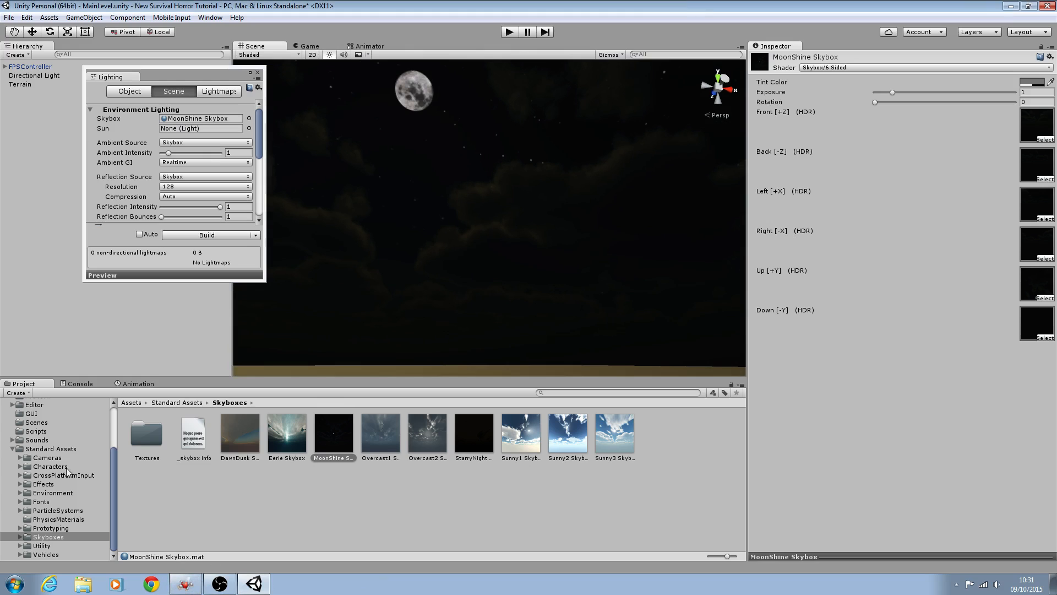
{"action": "left_click", "coordinate": [510, 32]}
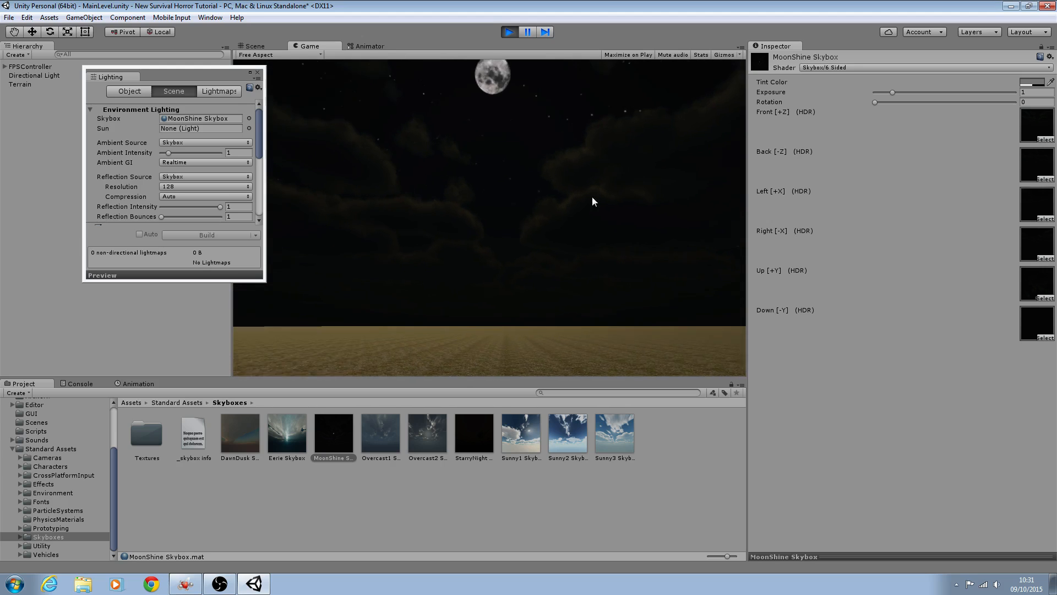
{"action": "left_click", "coordinate": [510, 33]}
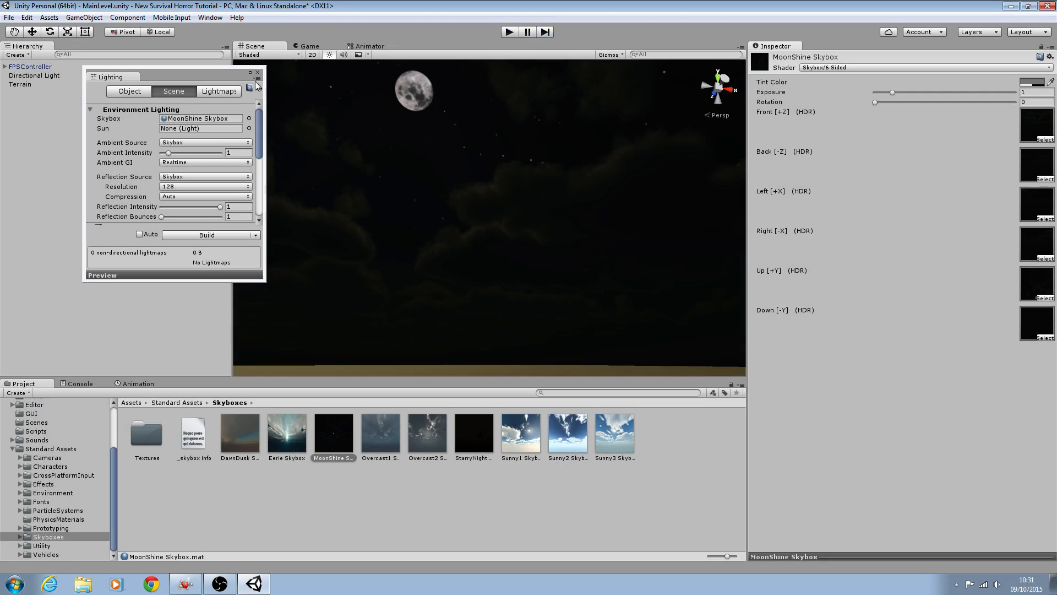
{"action": "left_click", "coordinate": [258, 74]}
Step: Disable the Directional Light to examine the unlit terrain, and enable it again
{"action": "left_click", "coordinate": [55, 76]}
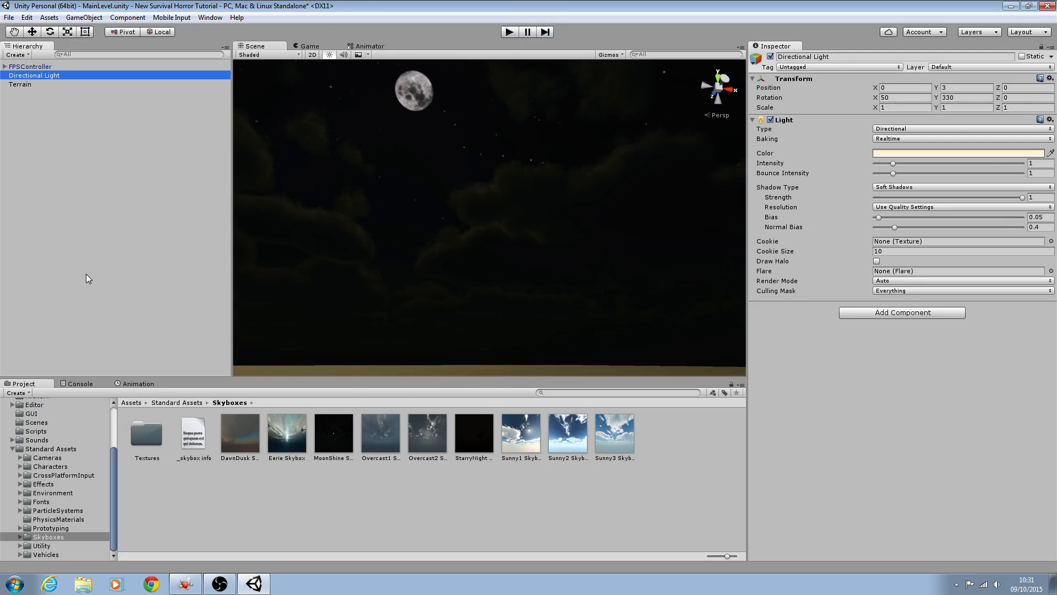
{"action": "left_click", "coordinate": [771, 57]}
{"action": "left_click_drag", "start_coordinate": [621, 193], "coordinate": [603, 276], "text": "alt"}
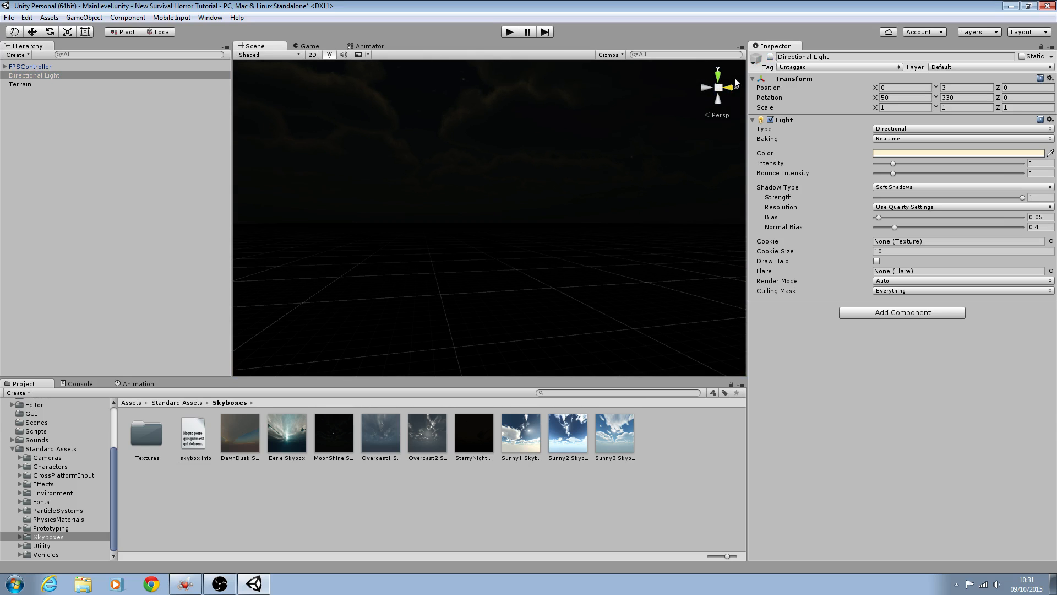
{"action": "left_click", "coordinate": [771, 57]}
{"action": "left_click_drag", "start_coordinate": [465, 304], "coordinate": [418, 354], "text": "alt"}
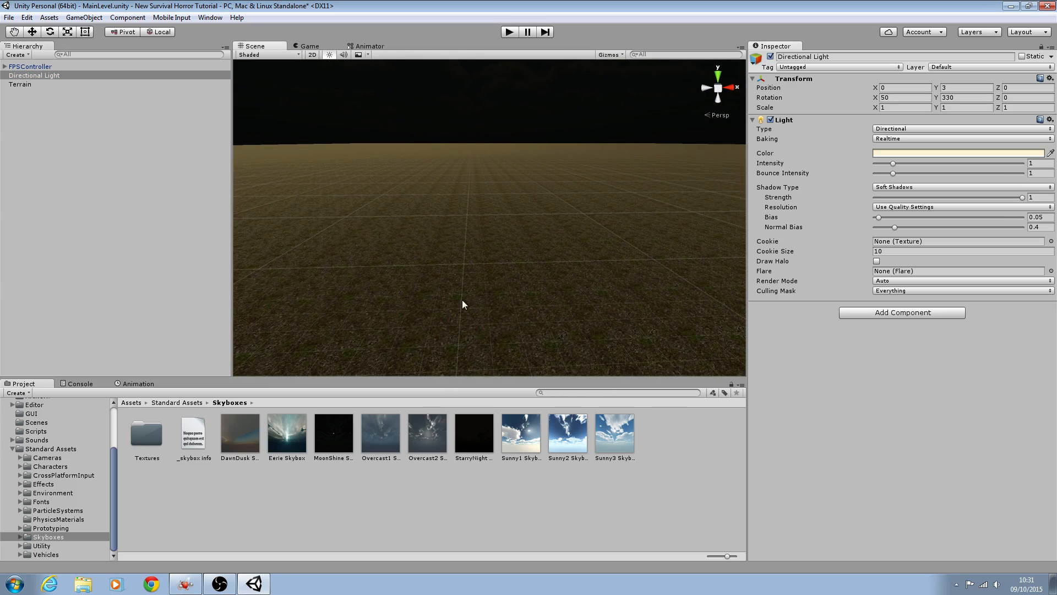
Step: Collapse the Standard Assets folder in the project's folder tree
{"action": "left_click", "coordinate": [12, 448]}
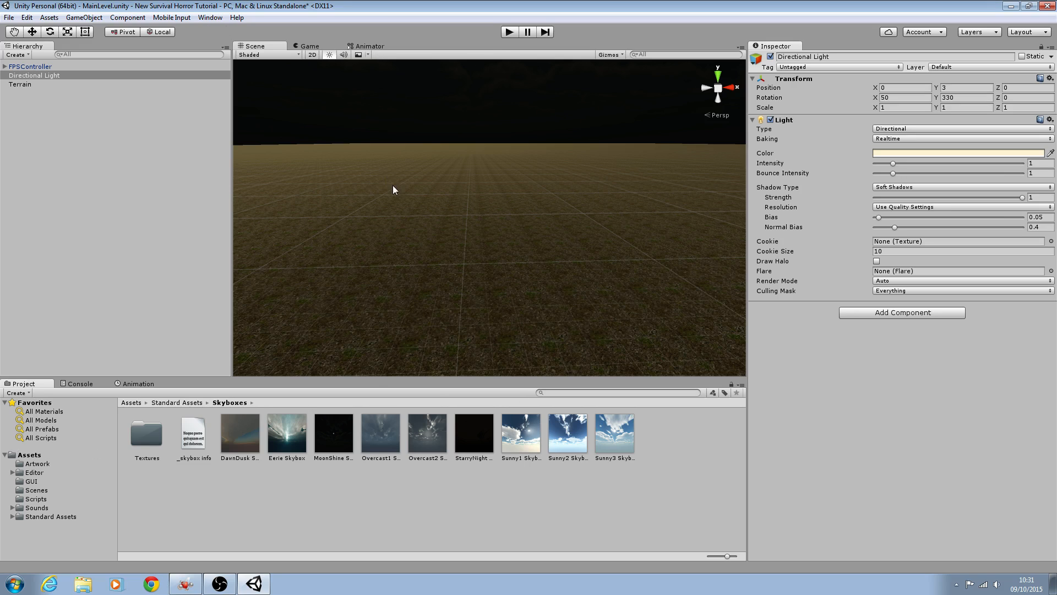
{"action": "left_click_drag", "start_coordinate": [393, 185], "coordinate": [392, 217], "text": "alt"}
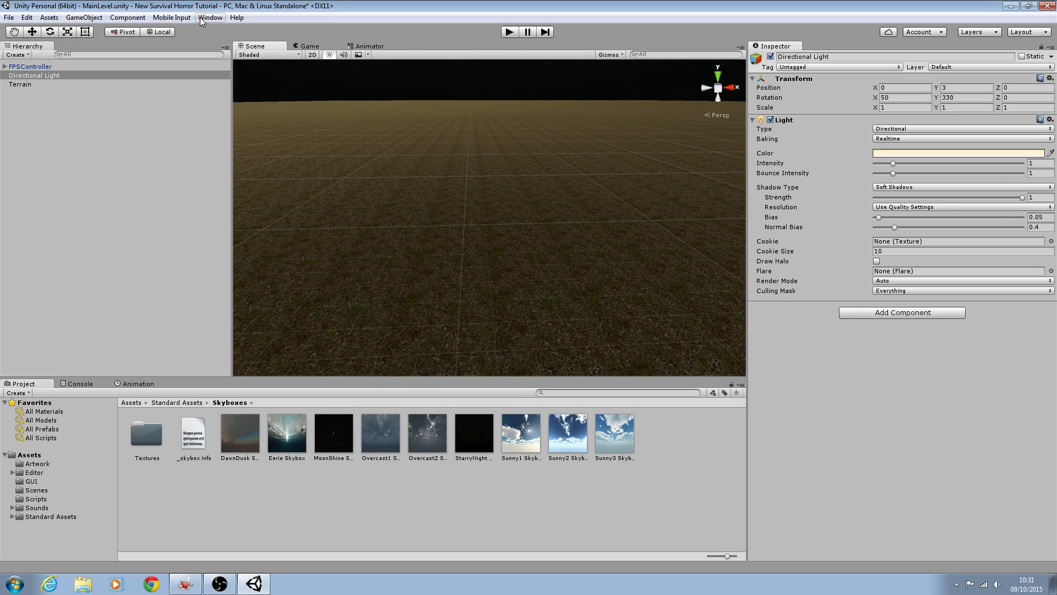
{"action": "left_click_drag", "start_coordinate": [441, 134], "coordinate": [434, 113], "text": "alt"}
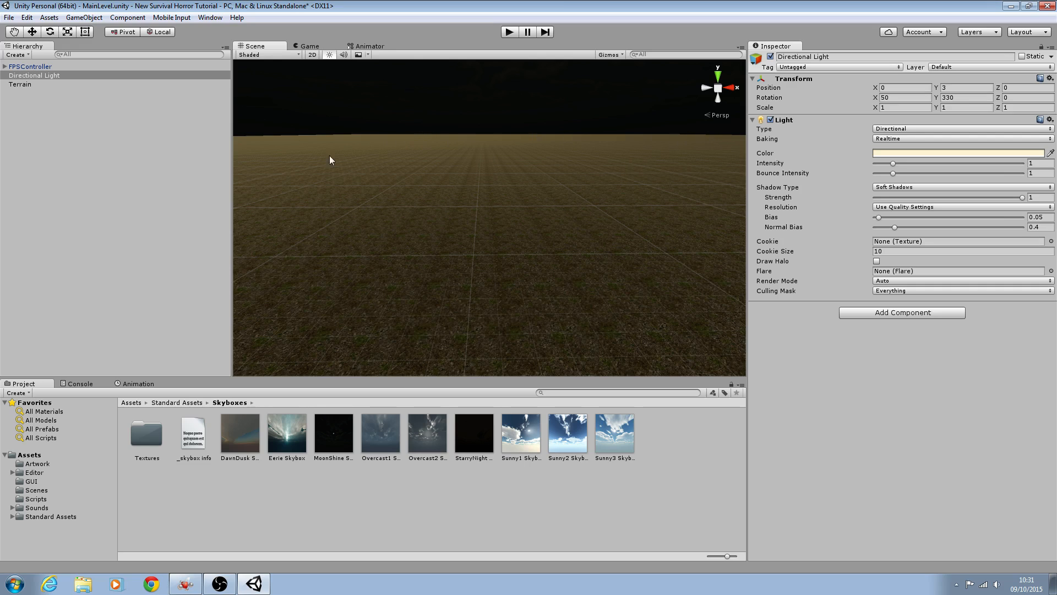
{"action": "left_click_drag", "start_coordinate": [329, 157], "coordinate": [354, 130], "text": "alt"}
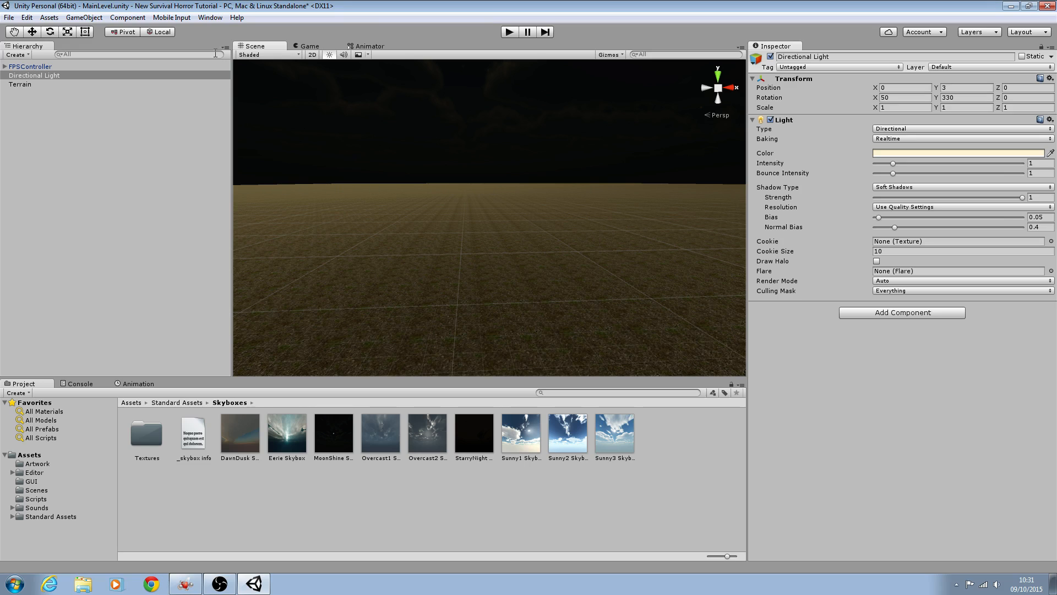
Step: Enable Fog in the scene's Lighting settings and expand its options
{"action": "left_click", "coordinate": [210, 17]}
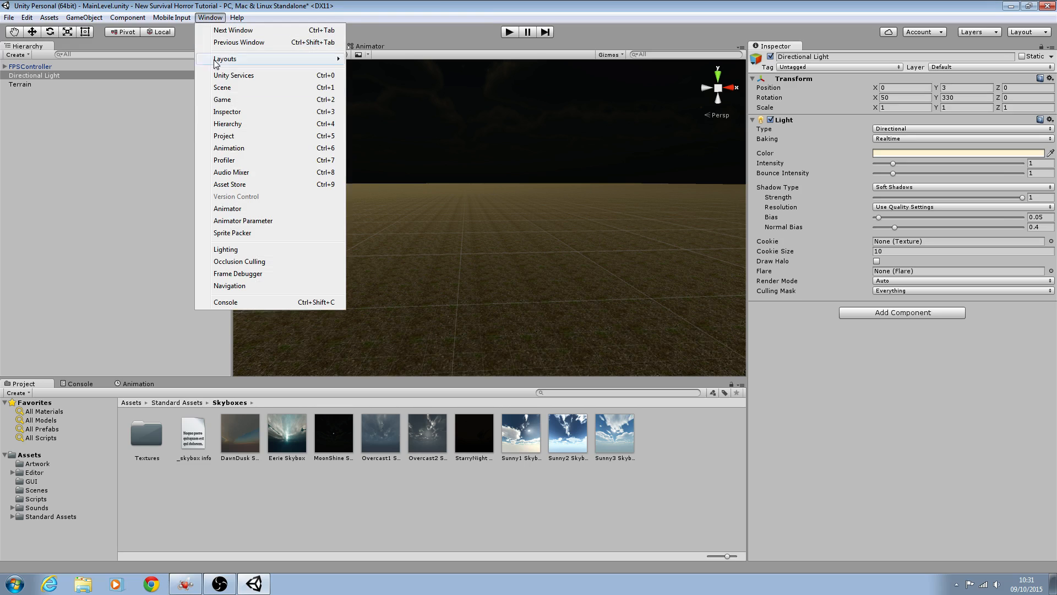
{"action": "left_click", "coordinate": [226, 250]}
{"action": "scroll", "coordinate": [240, 192], "scroll_direction": "down", "scroll_amount": 6}
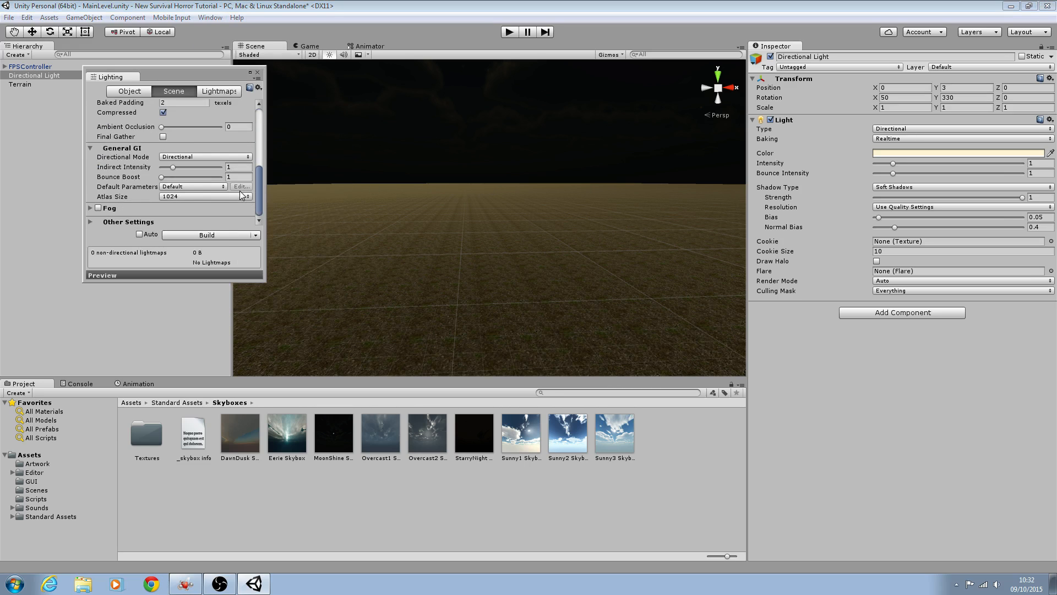
{"action": "left_click", "coordinate": [98, 209]}
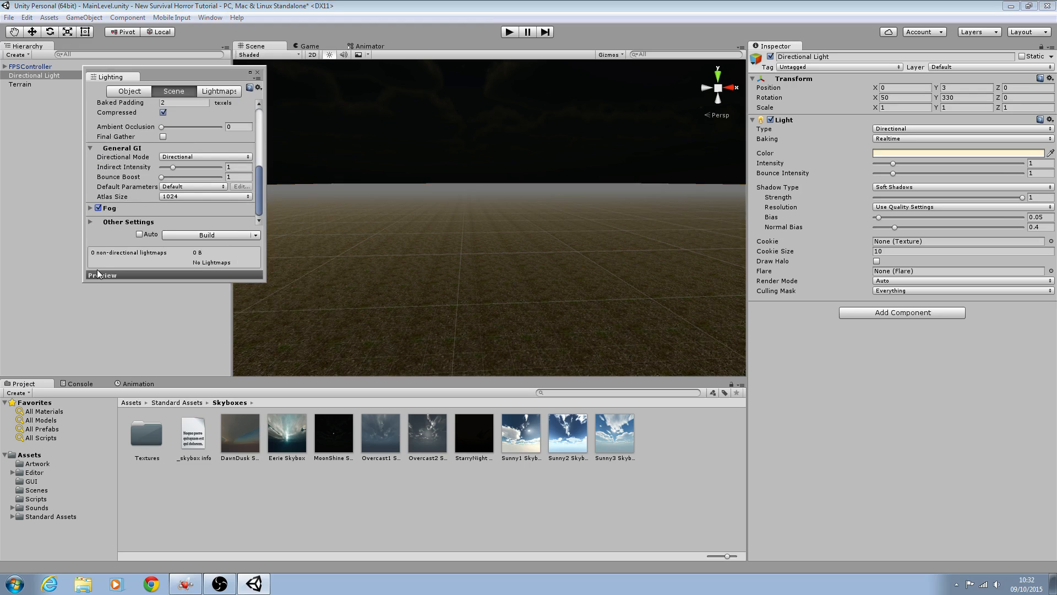
{"action": "left_click", "coordinate": [90, 208]}
{"action": "scroll", "coordinate": [209, 200], "scroll_direction": "down", "scroll_amount": 2}
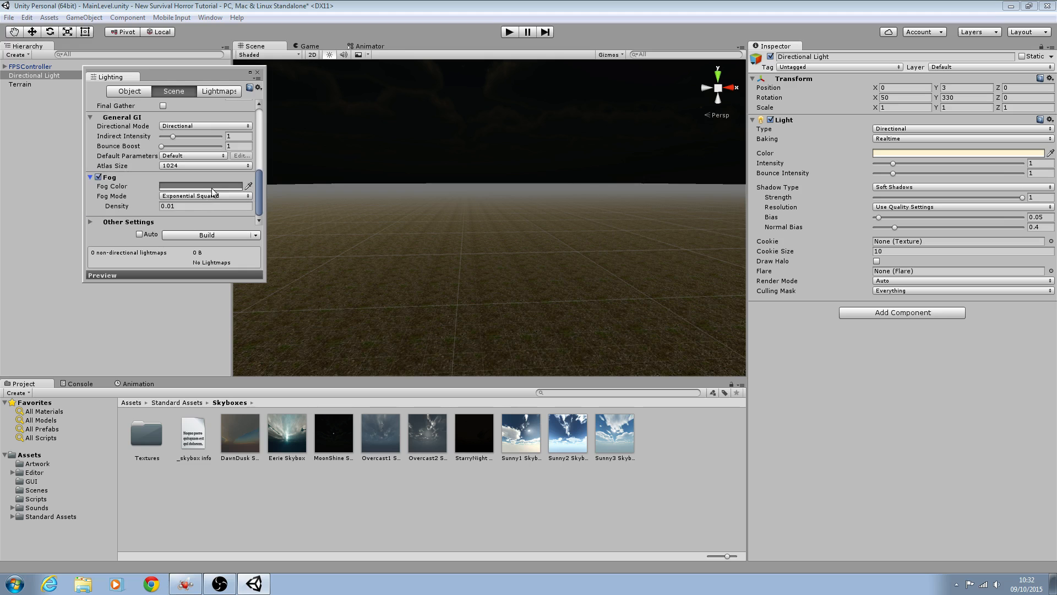
{"action": "right_click_drag", "start_coordinate": [456, 220], "coordinate": [432, 215]}
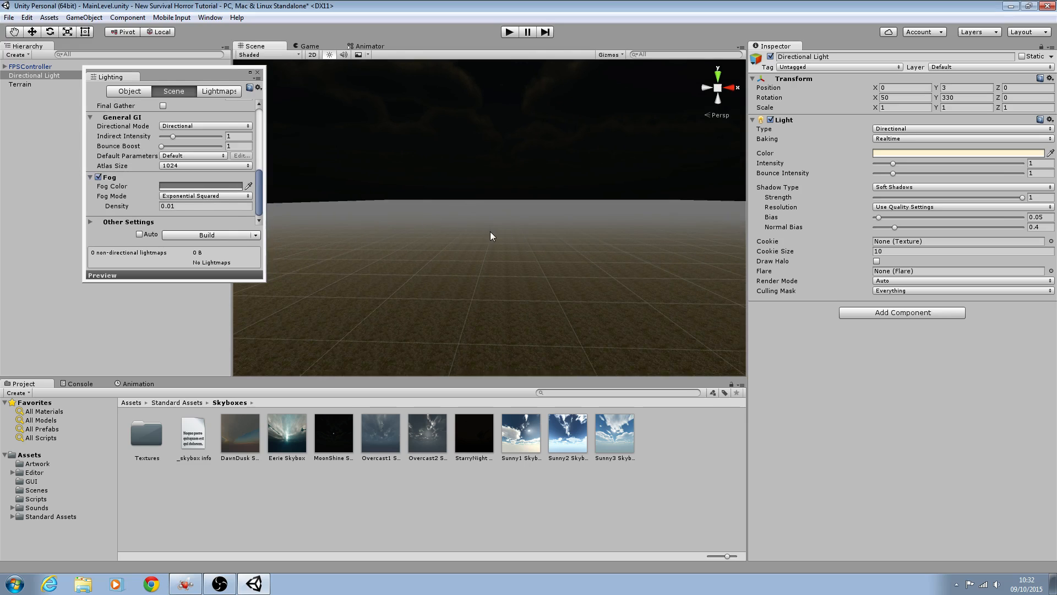
Step: Set the fog color to the near-black 141414FF and close the Lighting settings
{"action": "left_click", "coordinate": [188, 187]}
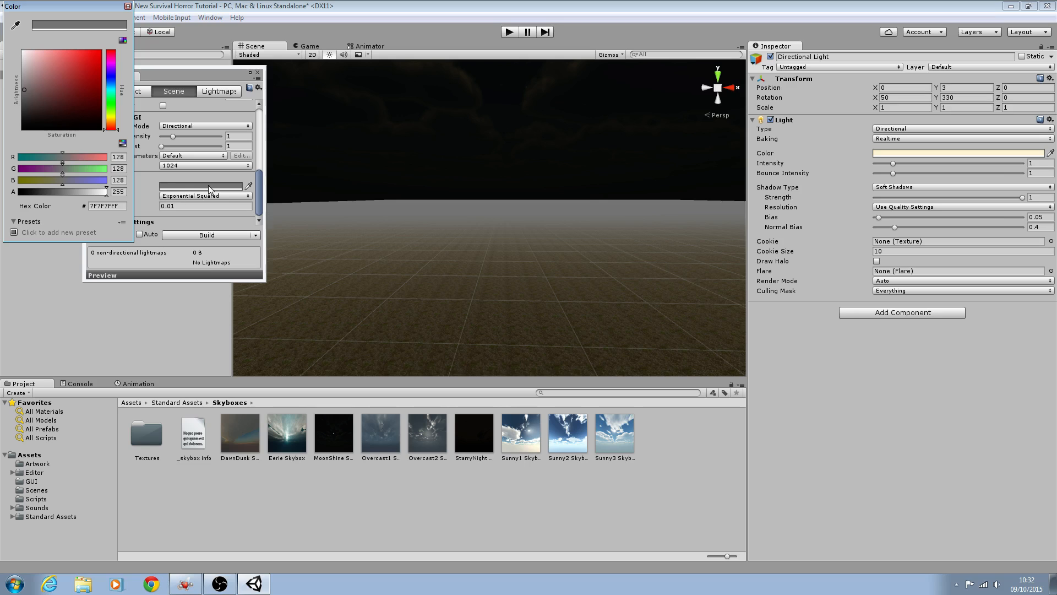
{"action": "left_click_drag", "start_coordinate": [29, 92], "coordinate": [10, 124]}
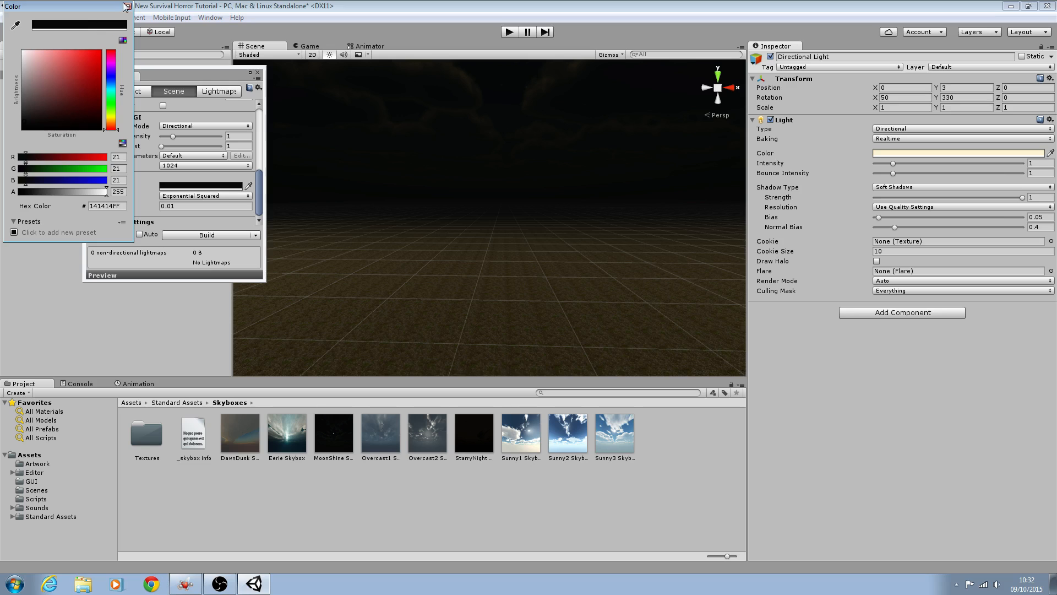
{"action": "left_click", "coordinate": [127, 7]}
{"action": "left_click", "coordinate": [257, 72]}
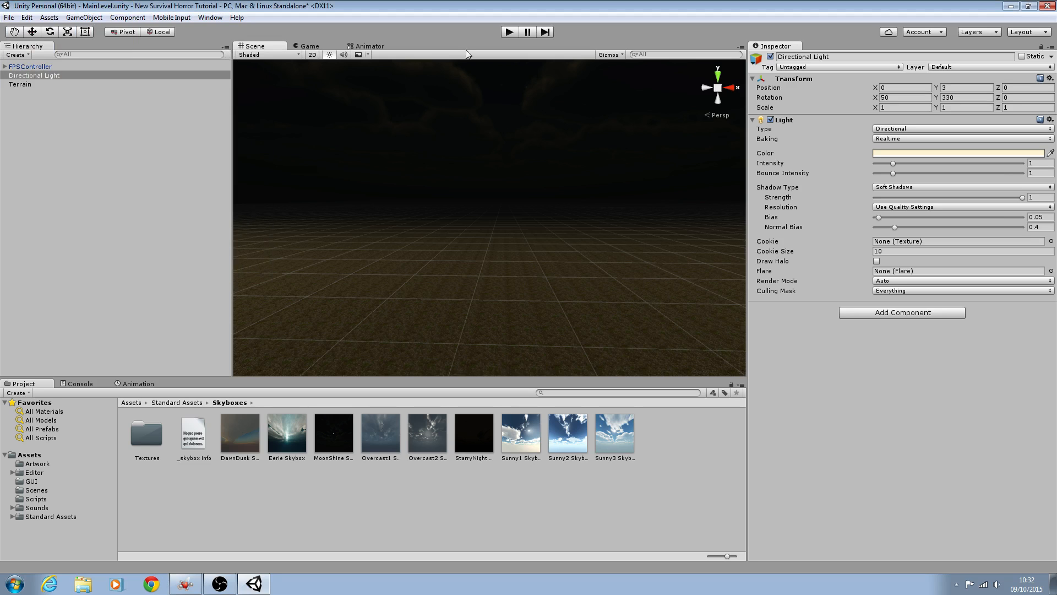
Step: Walk around and look up at the sky in play mode to preview the fog, stop it, and examine the terrain in the scene view
{"action": "left_click", "coordinate": [507, 33]}
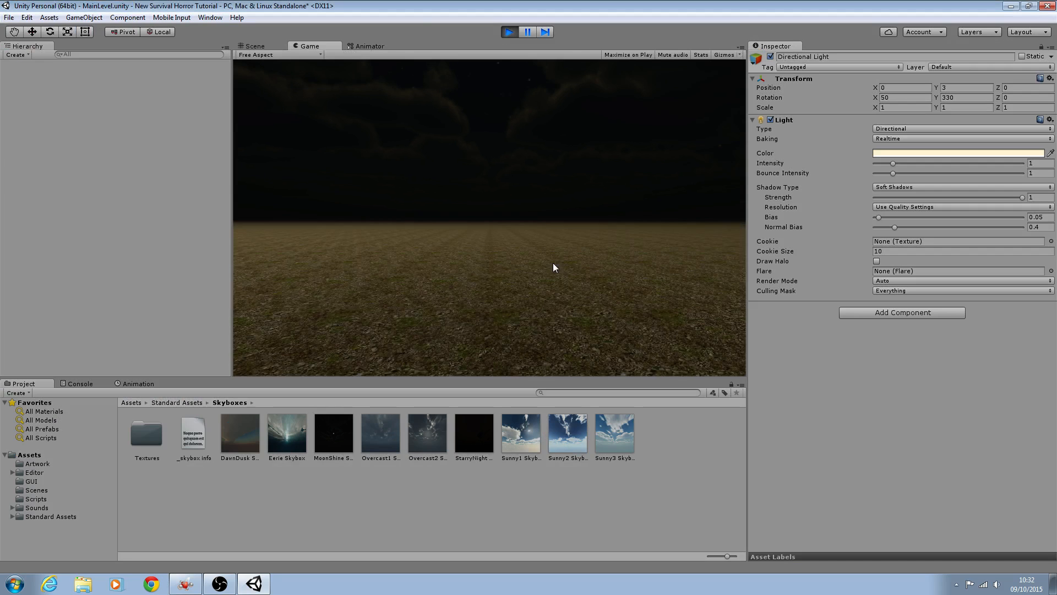
{"action": "key", "text": "w"}
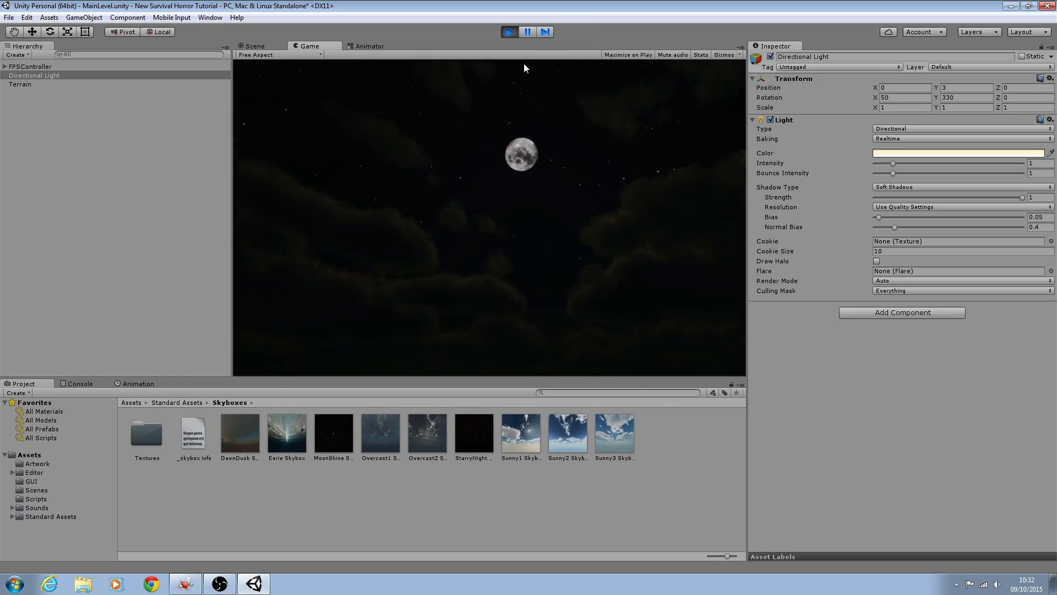
{"action": "left_click", "coordinate": [511, 34]}
{"action": "right_click_drag", "start_coordinate": [541, 235], "coordinate": [539, 276]}
{"action": "right_click_drag", "start_coordinate": [608, 178], "coordinate": [622, 170]}
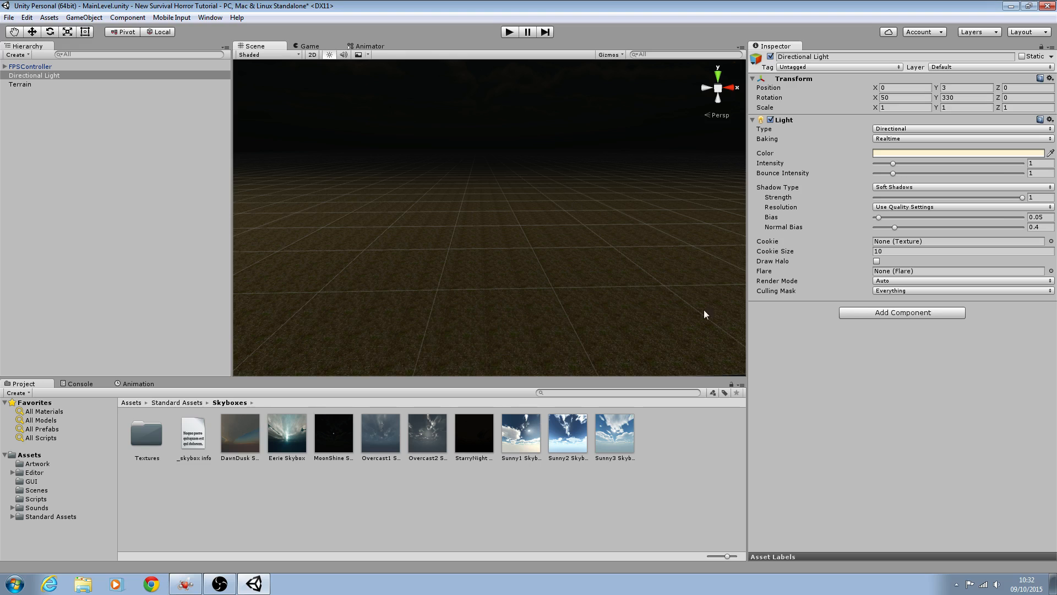
{"action": "right_click_drag", "start_coordinate": [553, 280], "coordinate": [549, 291]}
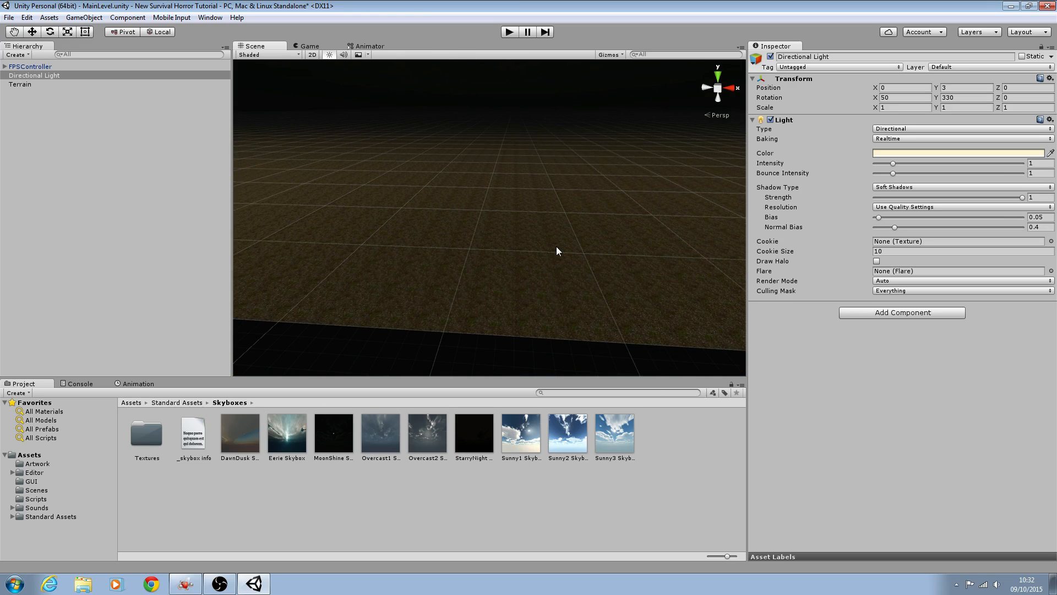
{"action": "right_click_drag", "start_coordinate": [558, 252], "coordinate": [562, 213]}
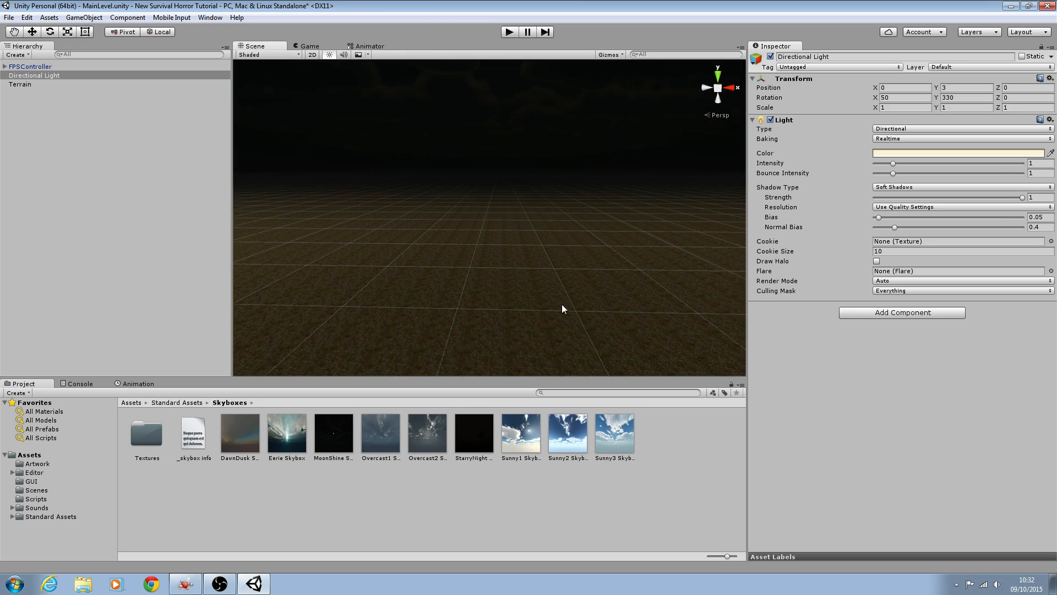